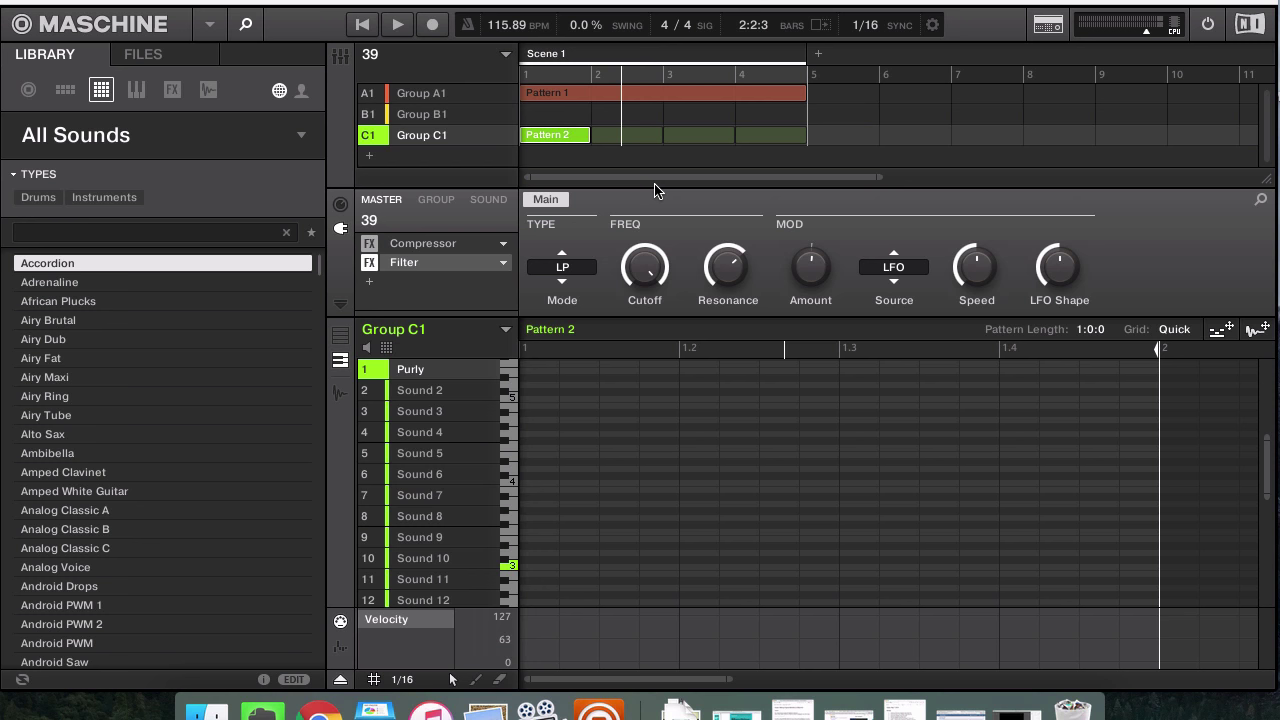
Step: Show Group A1's drum pattern, delete the empty Pattern 2 clip from Group C1, and raise the volume
{"action": "left_click", "coordinate": [420, 97]}
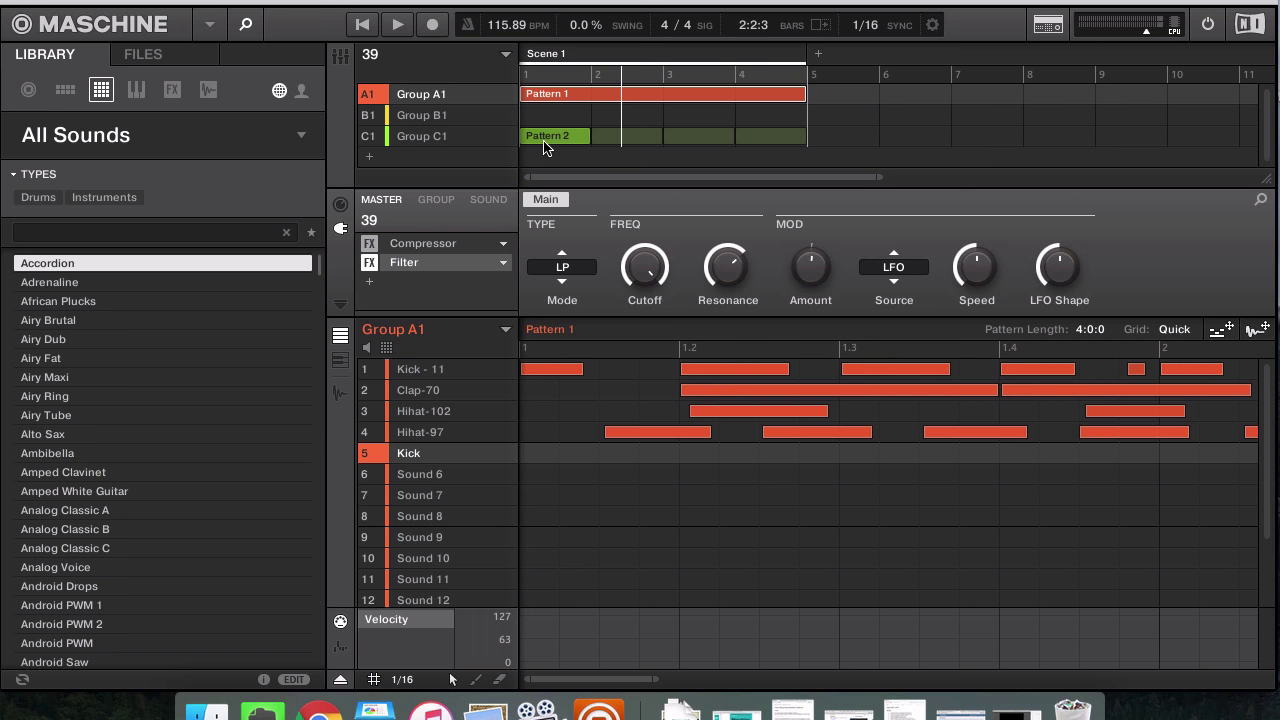
{"action": "double_click", "coordinate": [545, 146]}
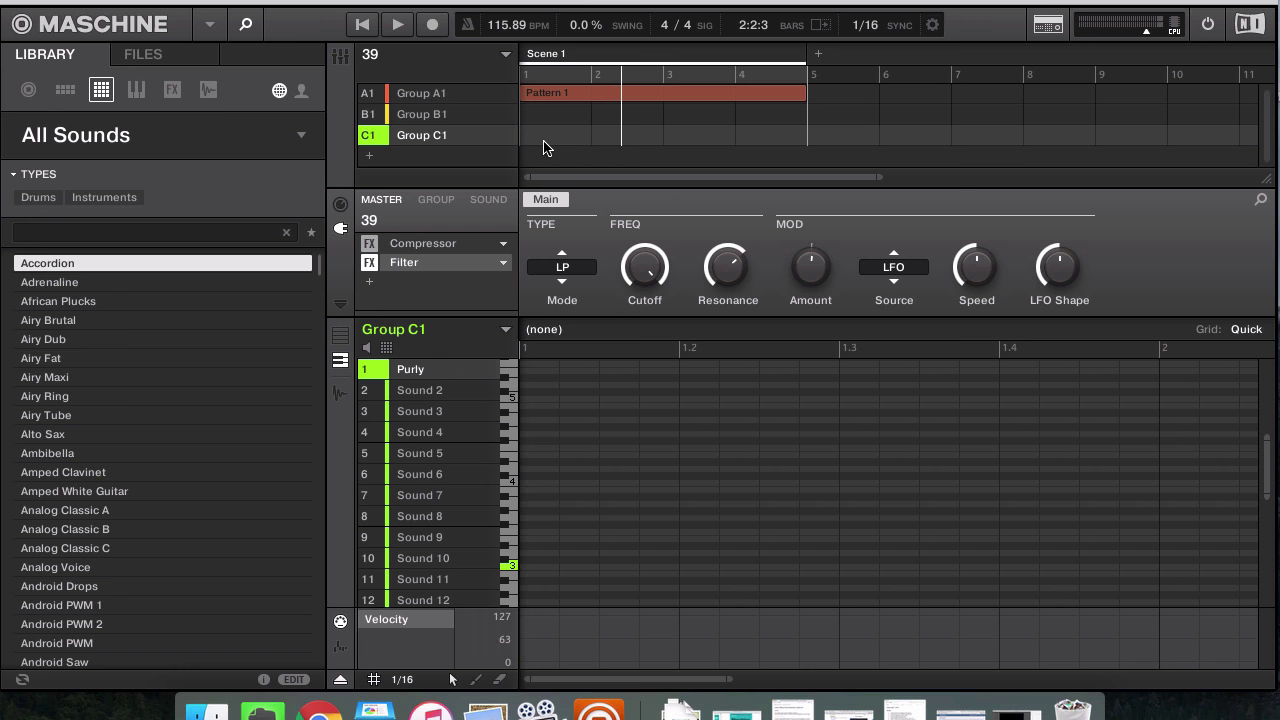
{"action": "key", "text": "XF86AudioRaiseVolume"}
Step: Play the arrangement from the beginning and then stop it
{"action": "key", "text": "space"}
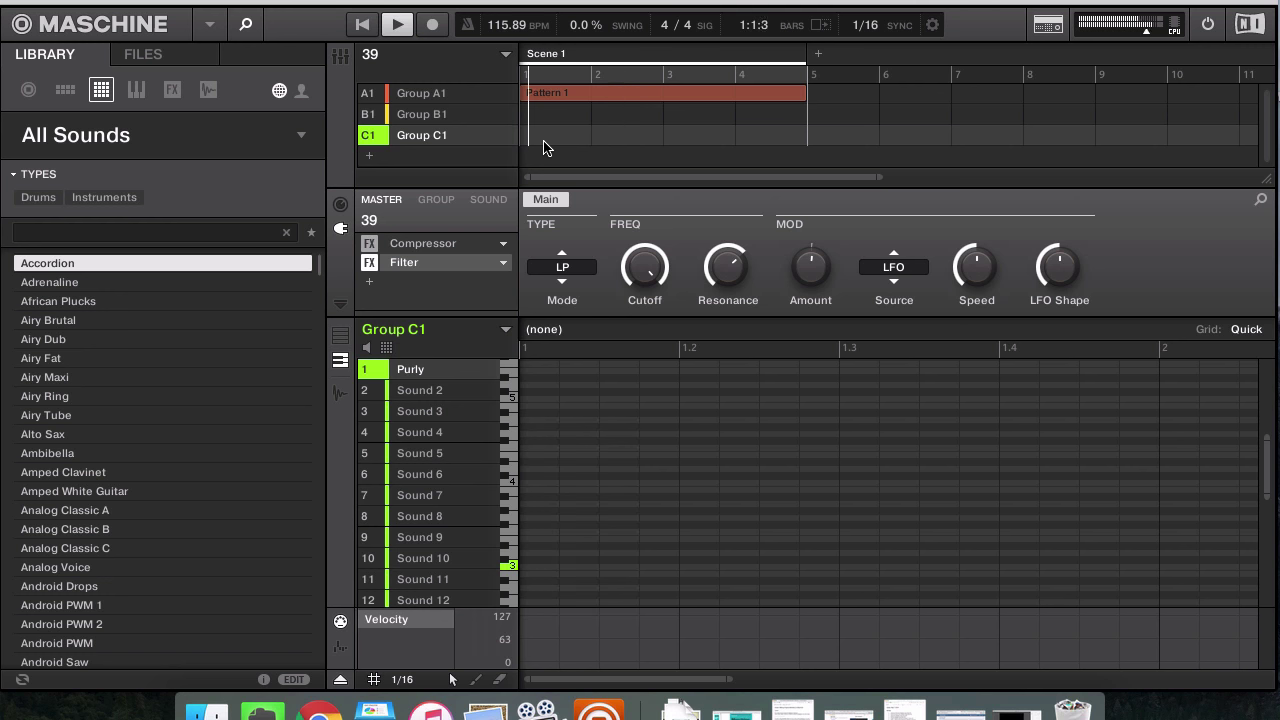
{"action": "key", "text": "XF86AudioRaiseVolume"}
{"action": "key", "text": "space"}
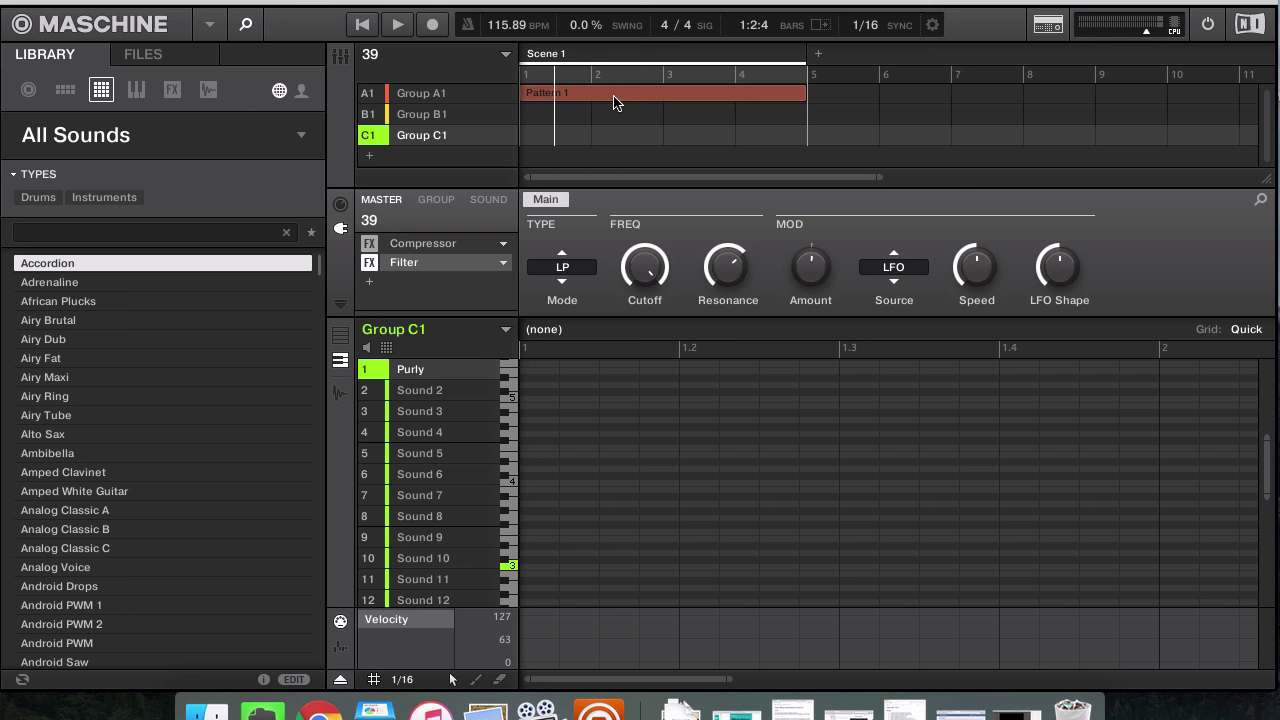
Step: Add Group D1 and load Balladeer from Library Sounds > Instruments > Keys into slot 1
{"action": "left_click", "coordinate": [143, 90]}
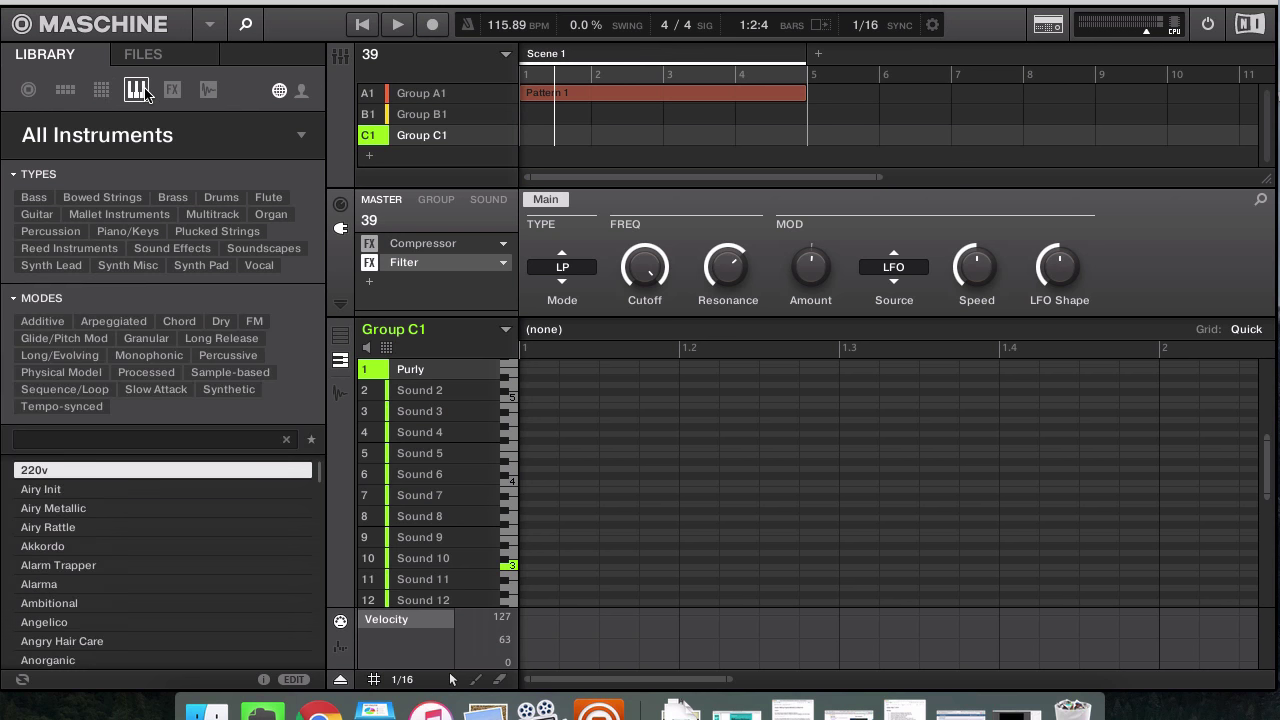
{"action": "left_click", "coordinate": [369, 157]}
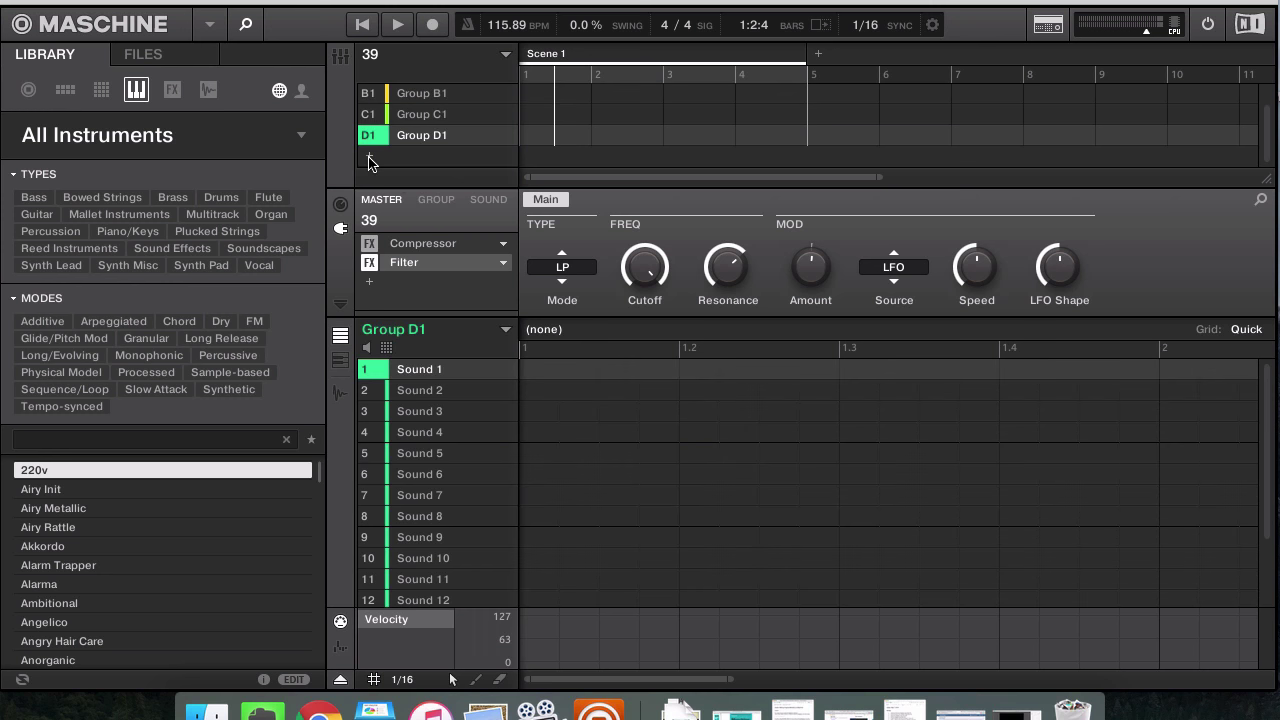
{"action": "left_click", "coordinate": [101, 90]}
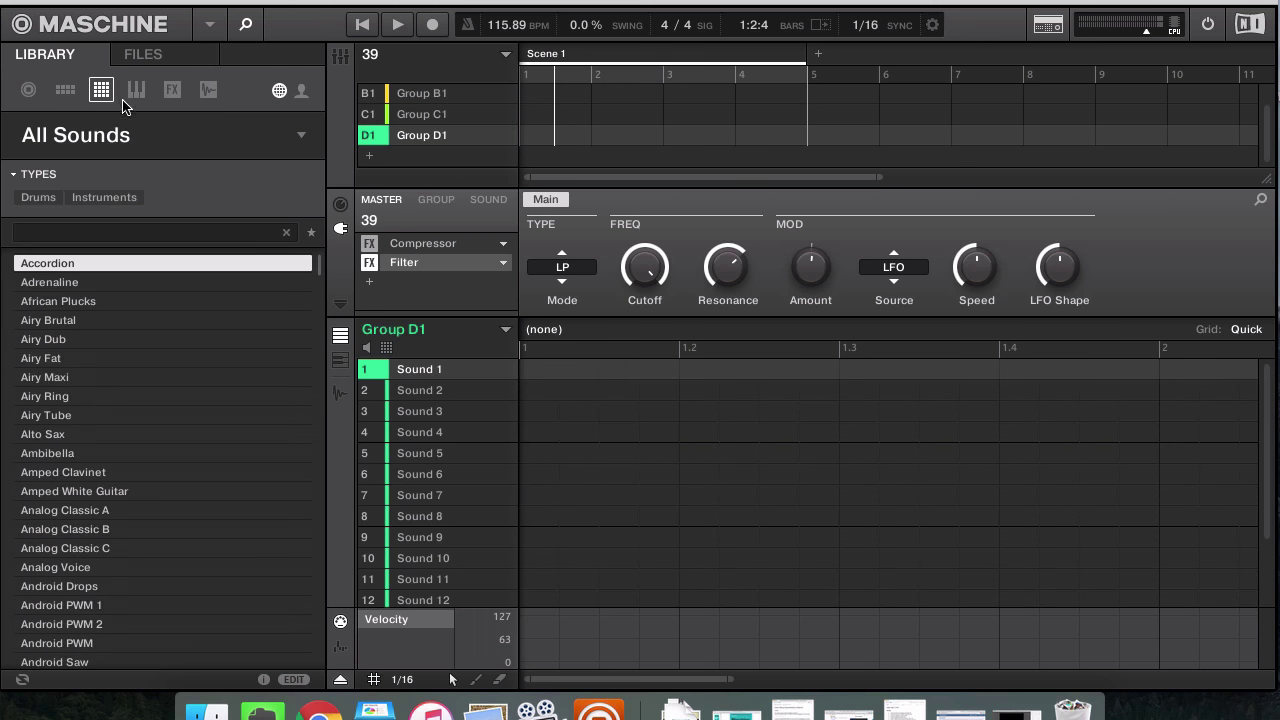
{"action": "left_click", "coordinate": [104, 197]}
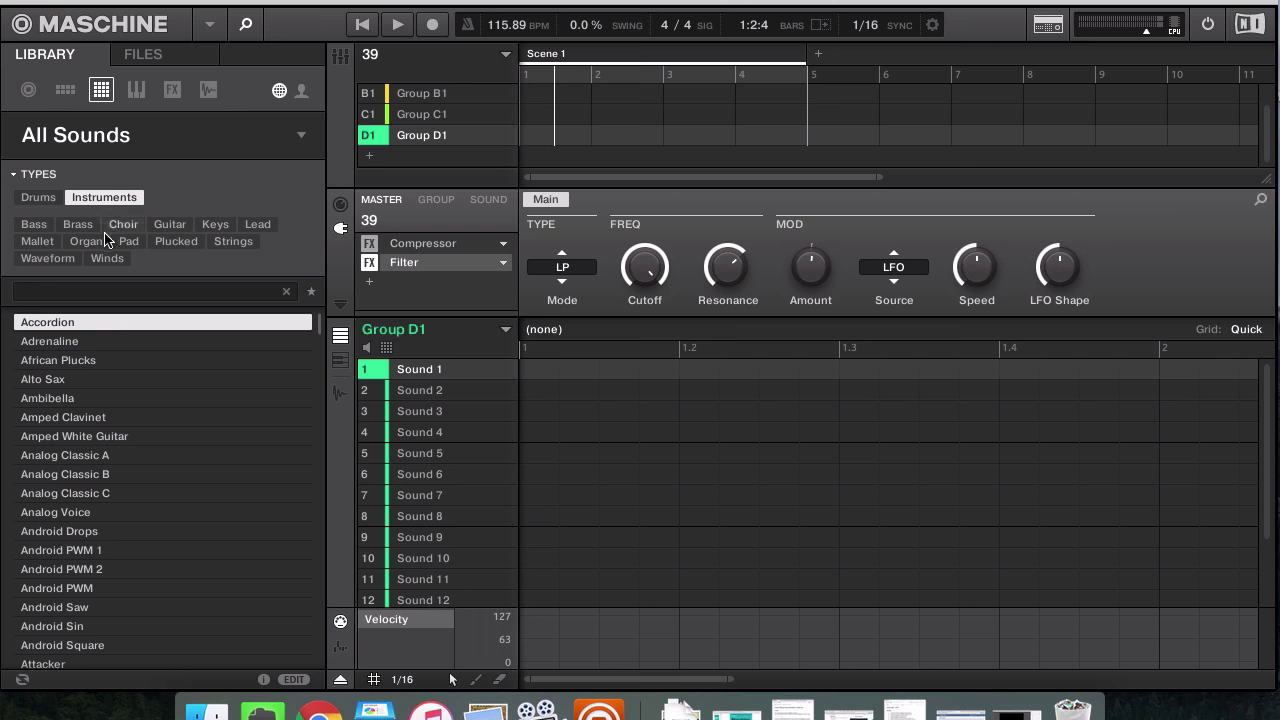
{"action": "left_click", "coordinate": [215, 224]}
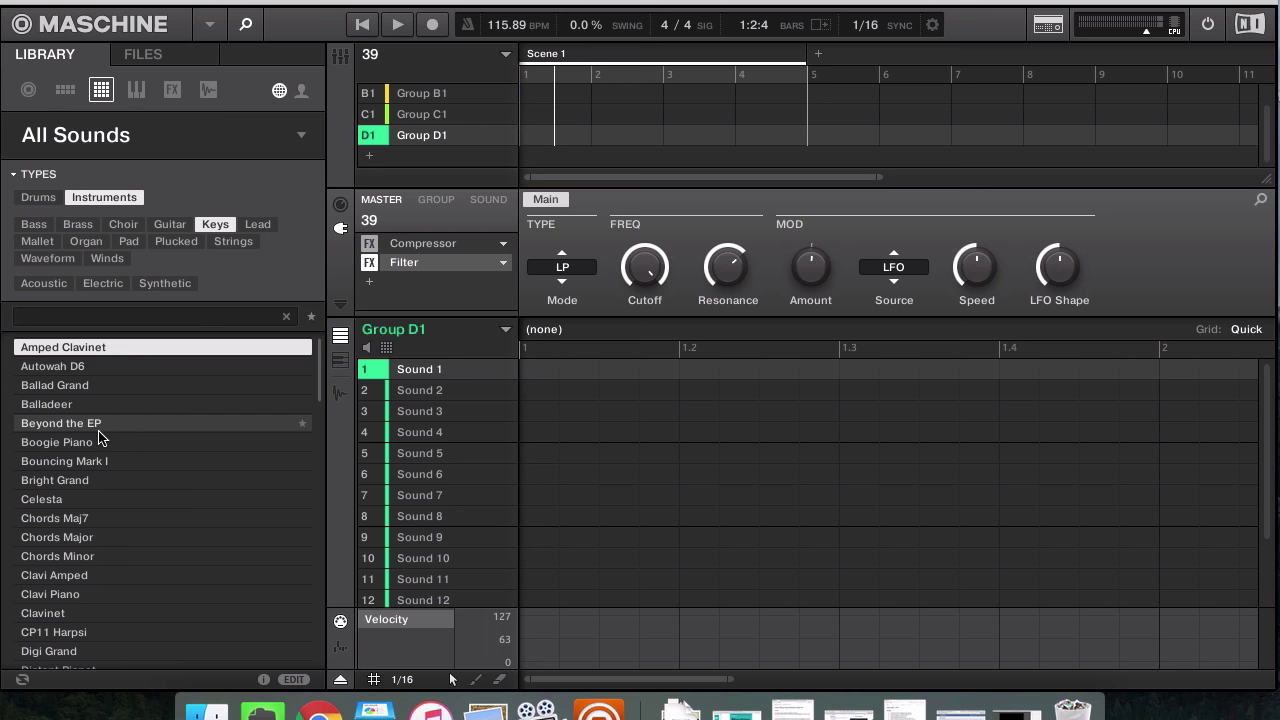
{"action": "left_click", "coordinate": [81, 406]}
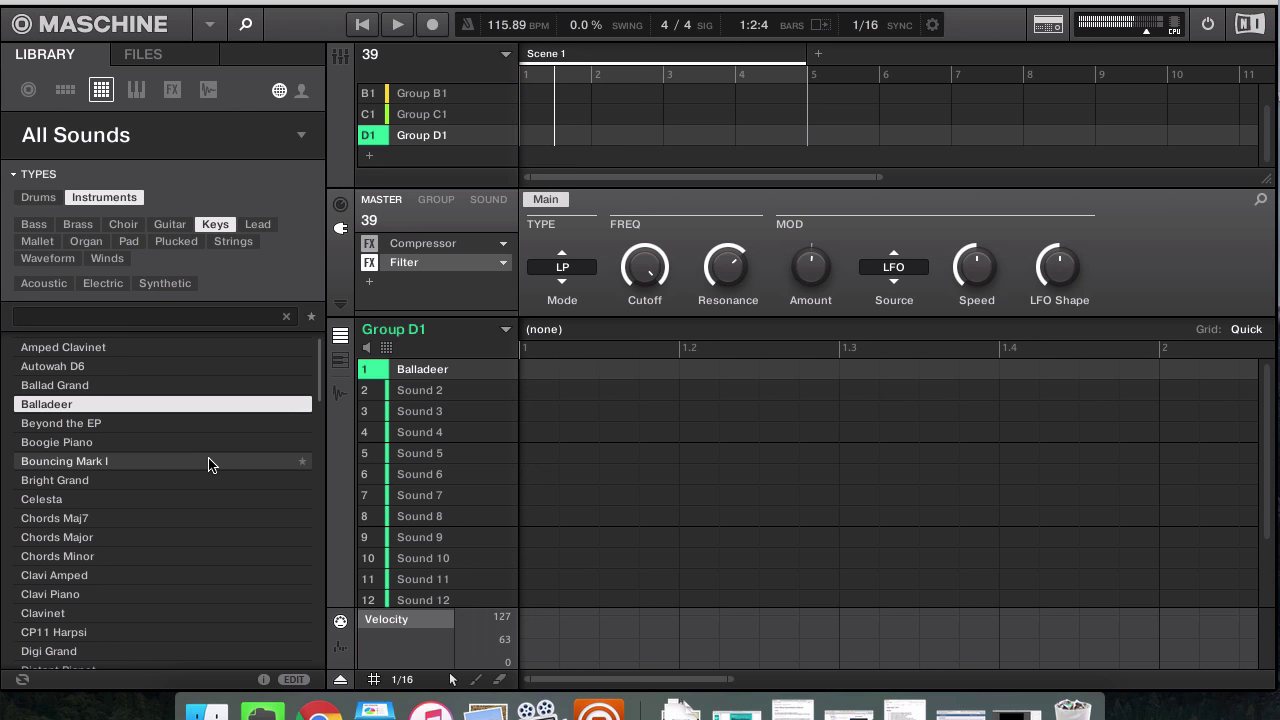
{"action": "left_click", "coordinate": [400, 114]}
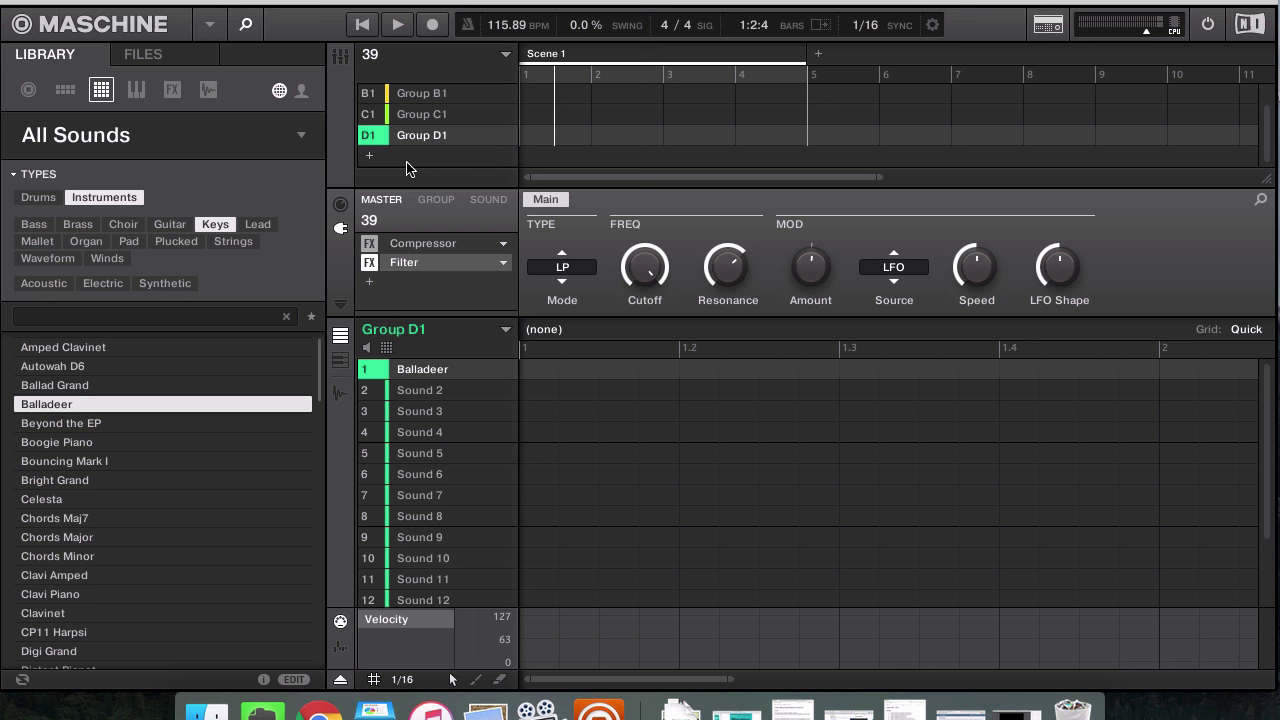
Step: Filter the Keys sound list to the Electric subtag
{"action": "left_click", "coordinate": [92, 286]}
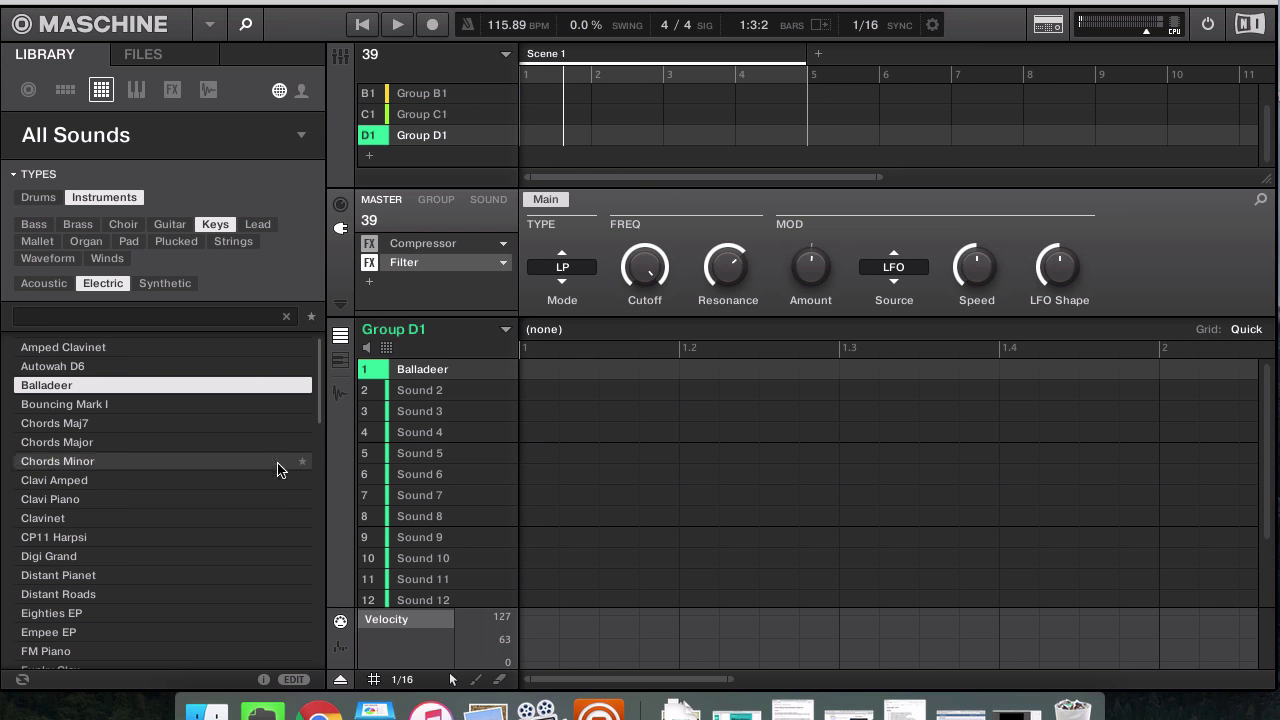
{"action": "scroll", "coordinate": [630, 119], "scroll_direction": "up", "scroll_amount": 1}
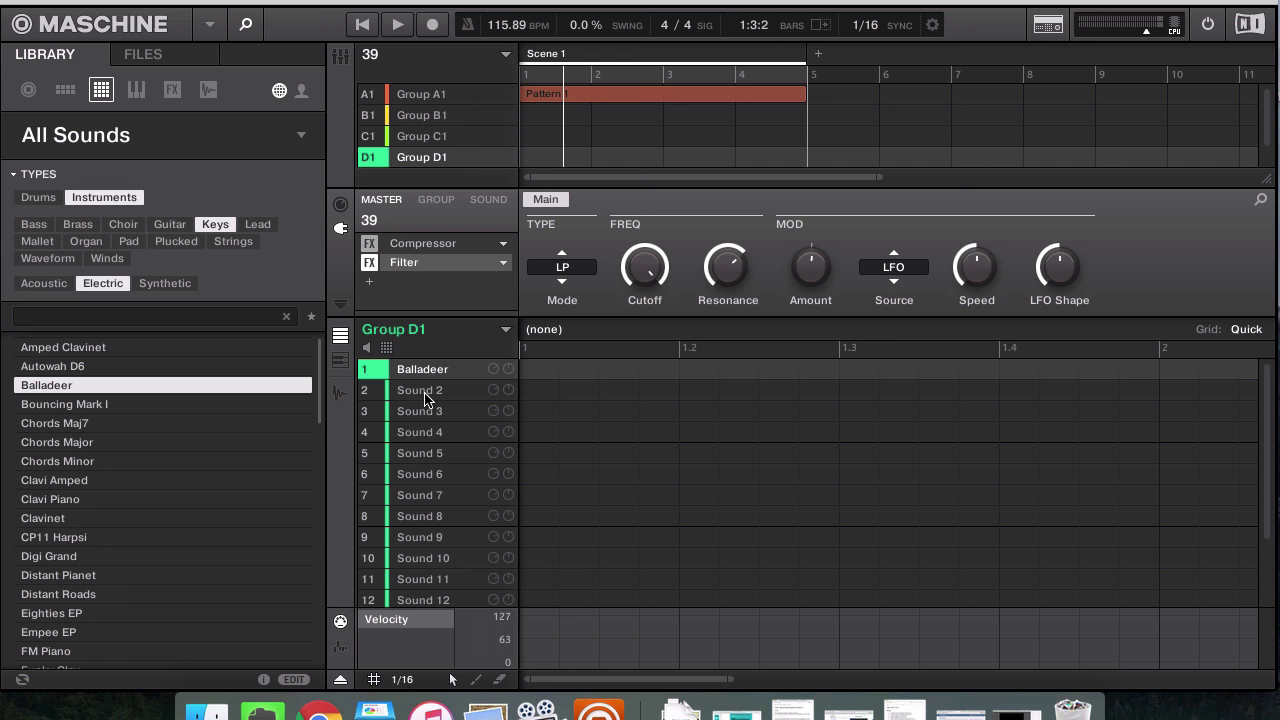
Step: Switch Group D1's pattern editor to Keyboard view, then play and stop the project
{"action": "key", "text": "k"}
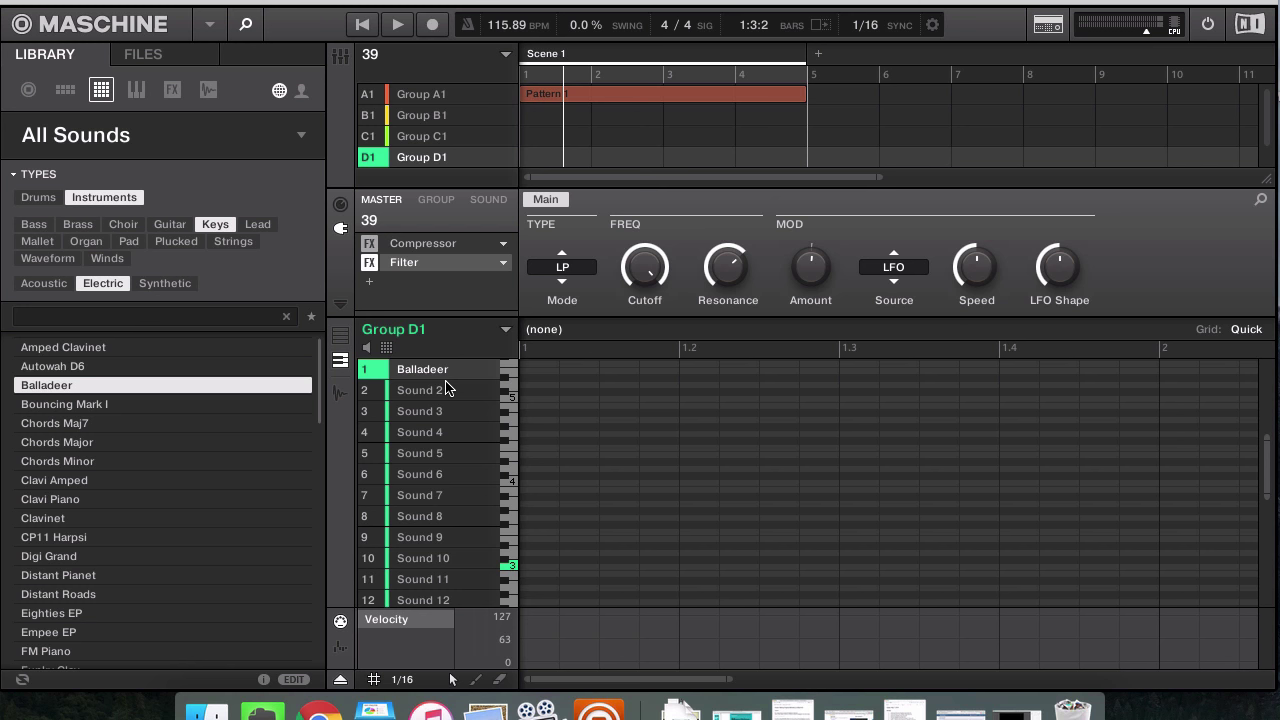
{"action": "key", "text": "space"}
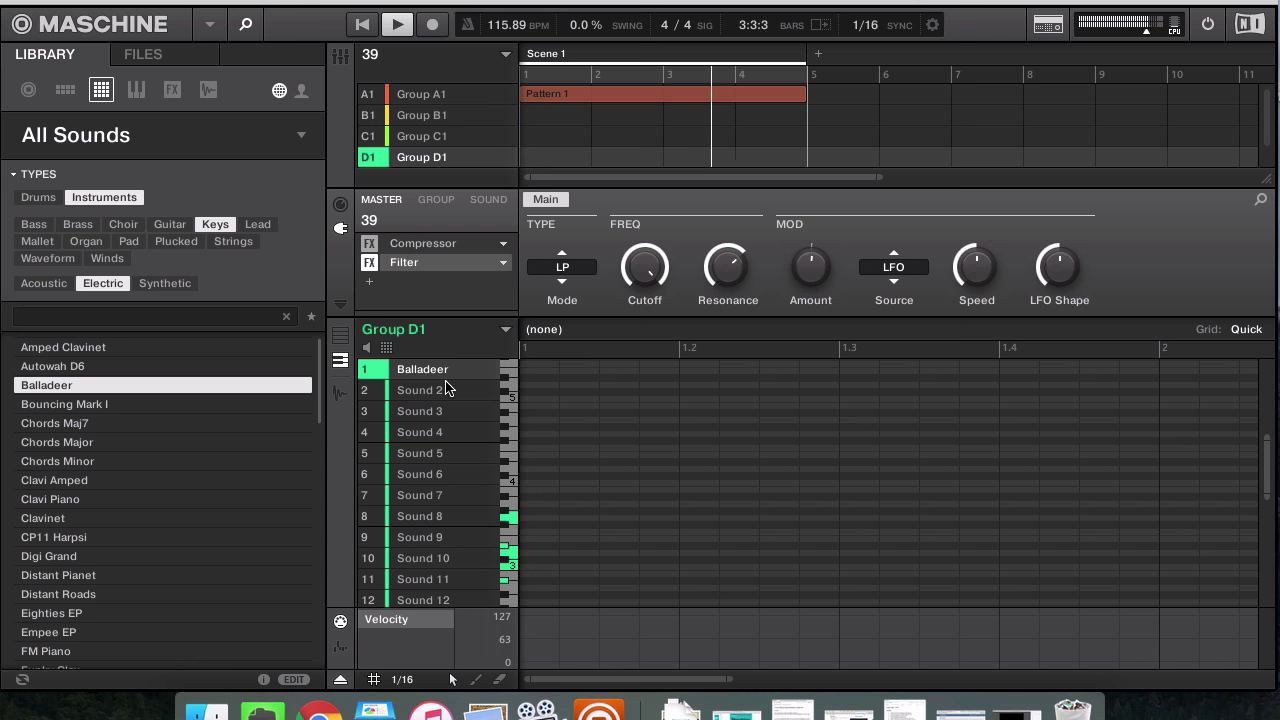
{"action": "key", "text": "space"}
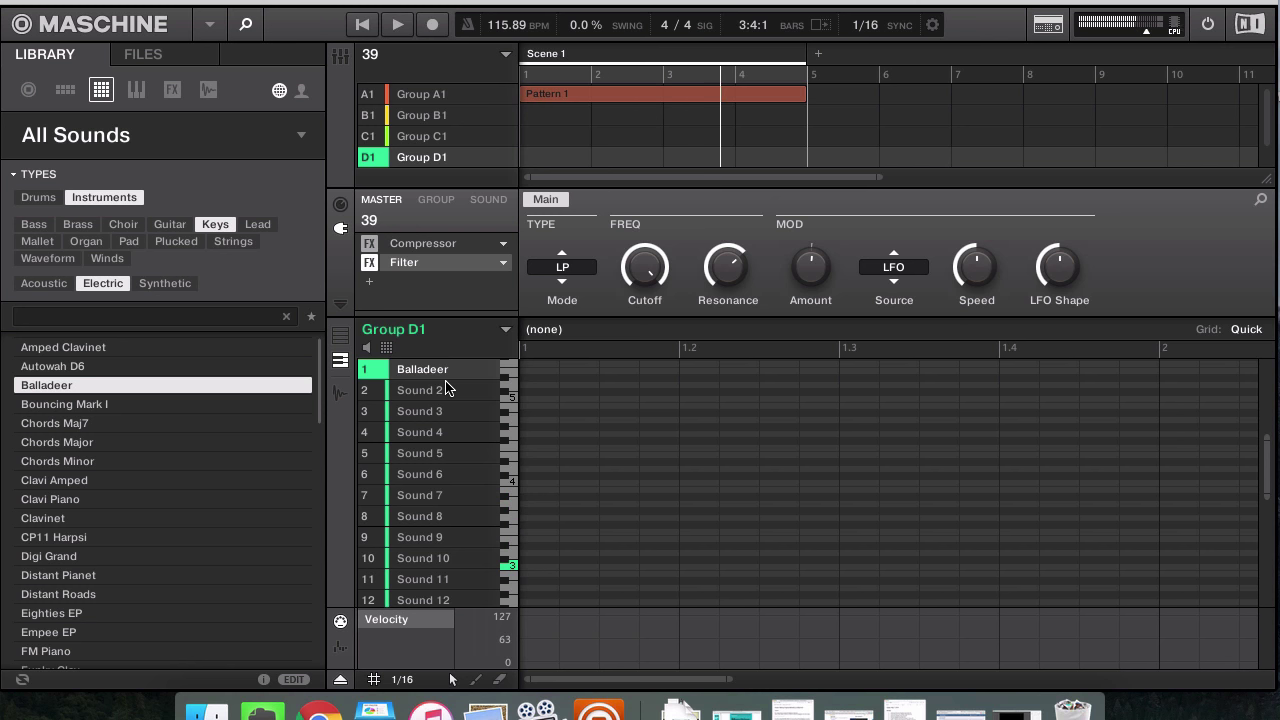
Step: Delete Group C1 and then Group B1 from their context menus
{"action": "left_click", "coordinate": [418, 135]}
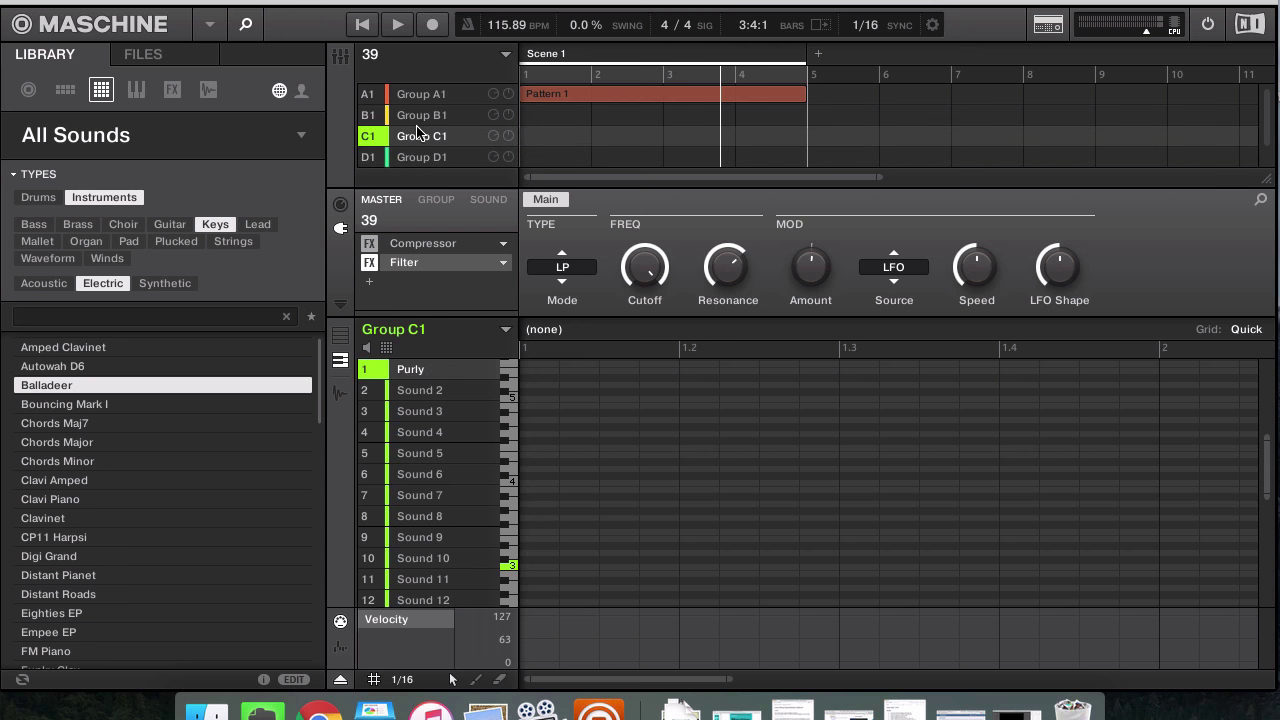
{"action": "right_click", "coordinate": [421, 135]}
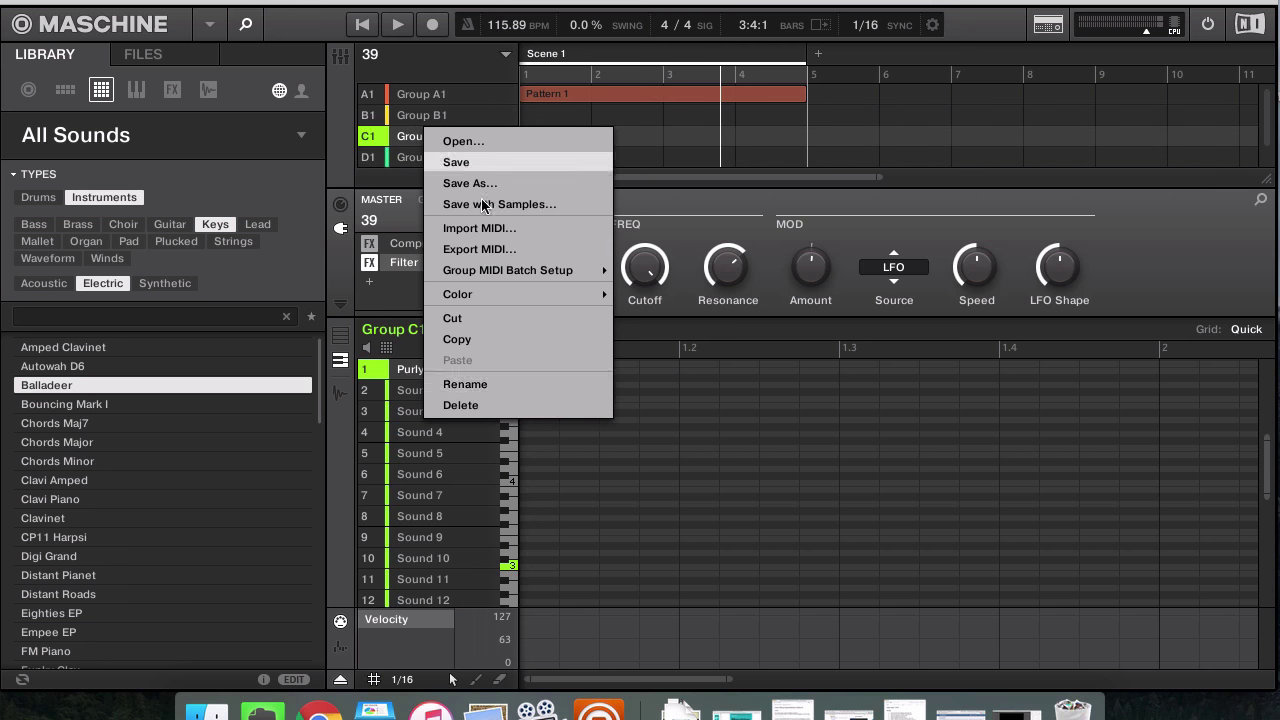
{"action": "left_click", "coordinate": [523, 405]}
{"action": "right_click", "coordinate": [433, 114]}
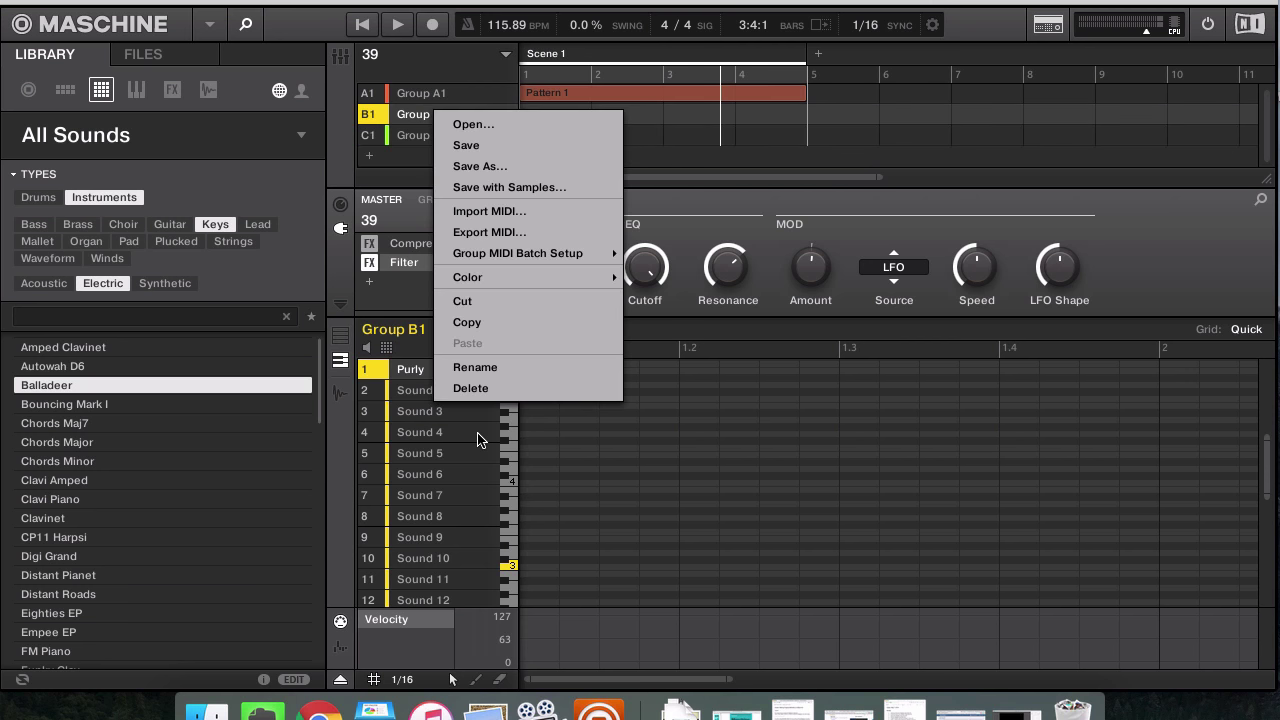
{"action": "left_click", "coordinate": [475, 390]}
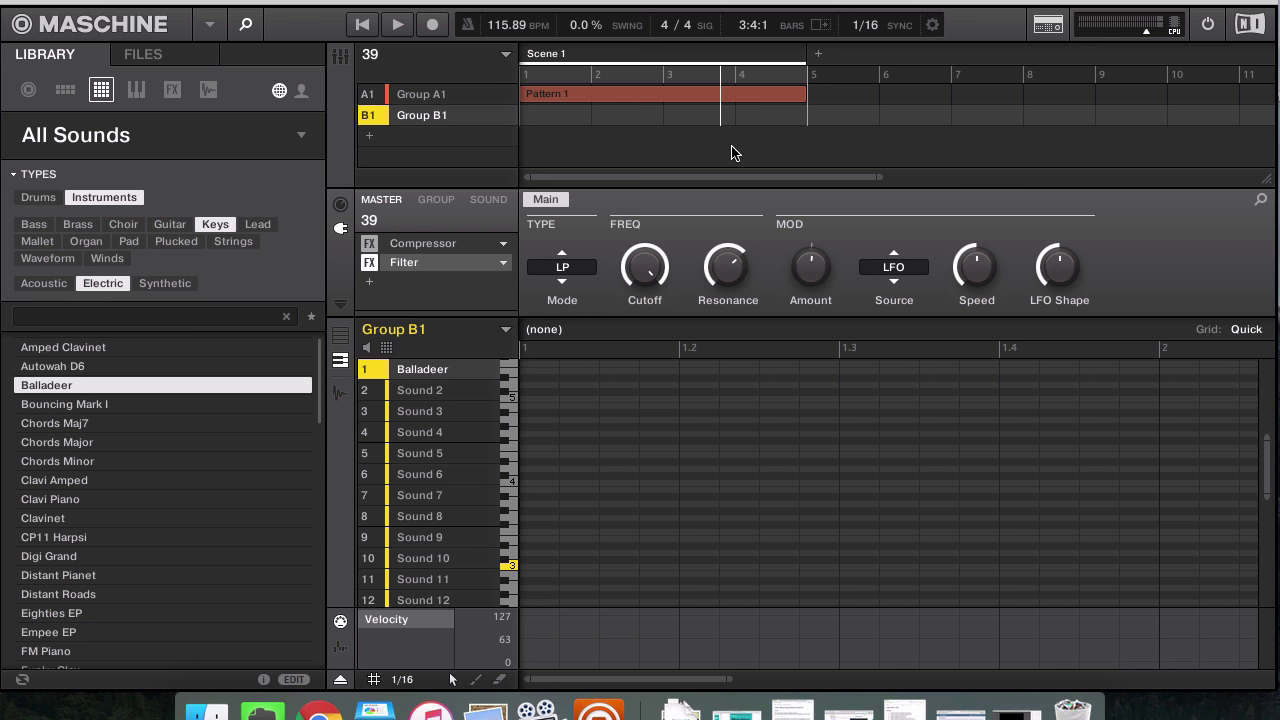
Step: Play the four-bar arrangement from bar 1, stop it, then start looping it again
{"action": "key", "text": "space"}
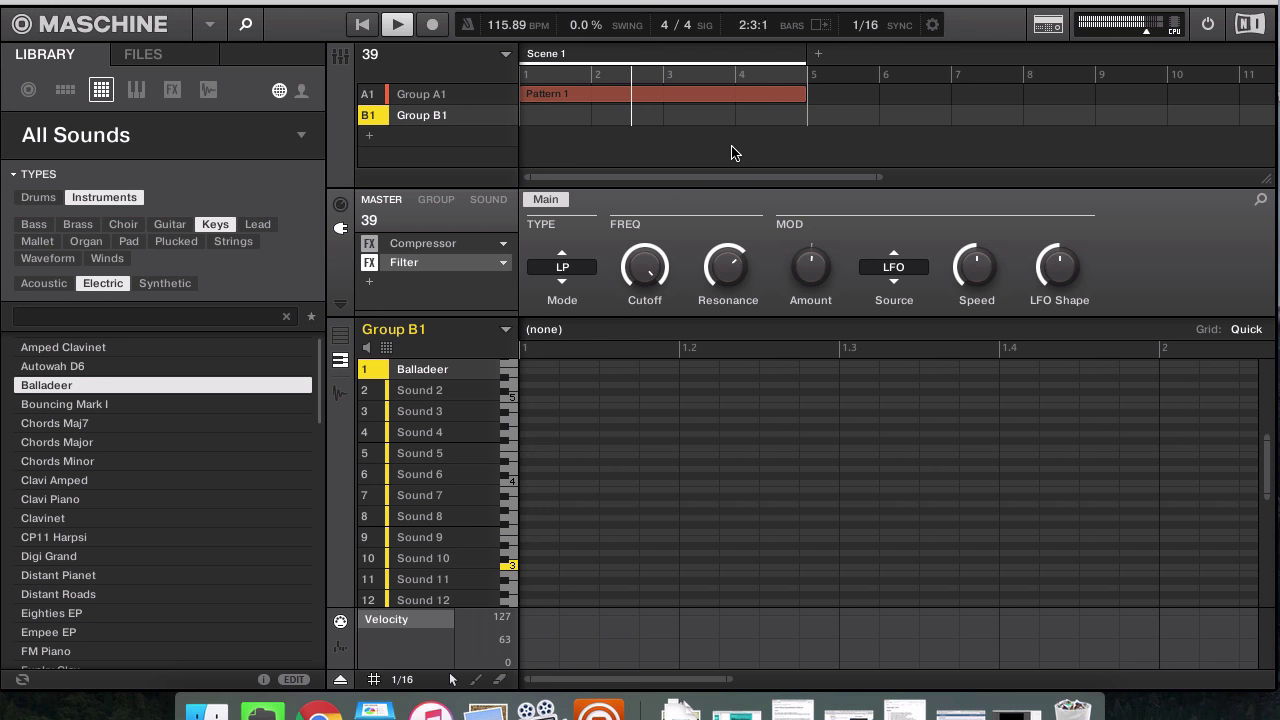
{"action": "key", "text": "space"}
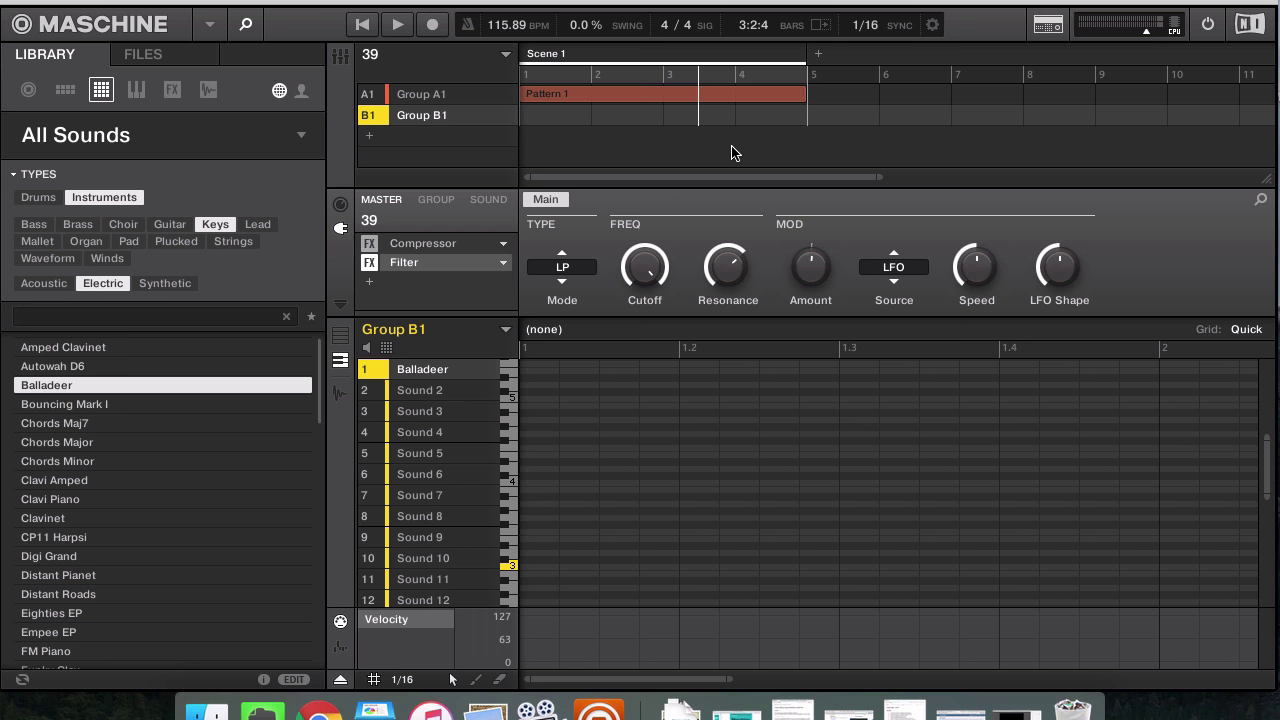
{"action": "key", "text": "space"}
{"action": "key", "text": "space"}
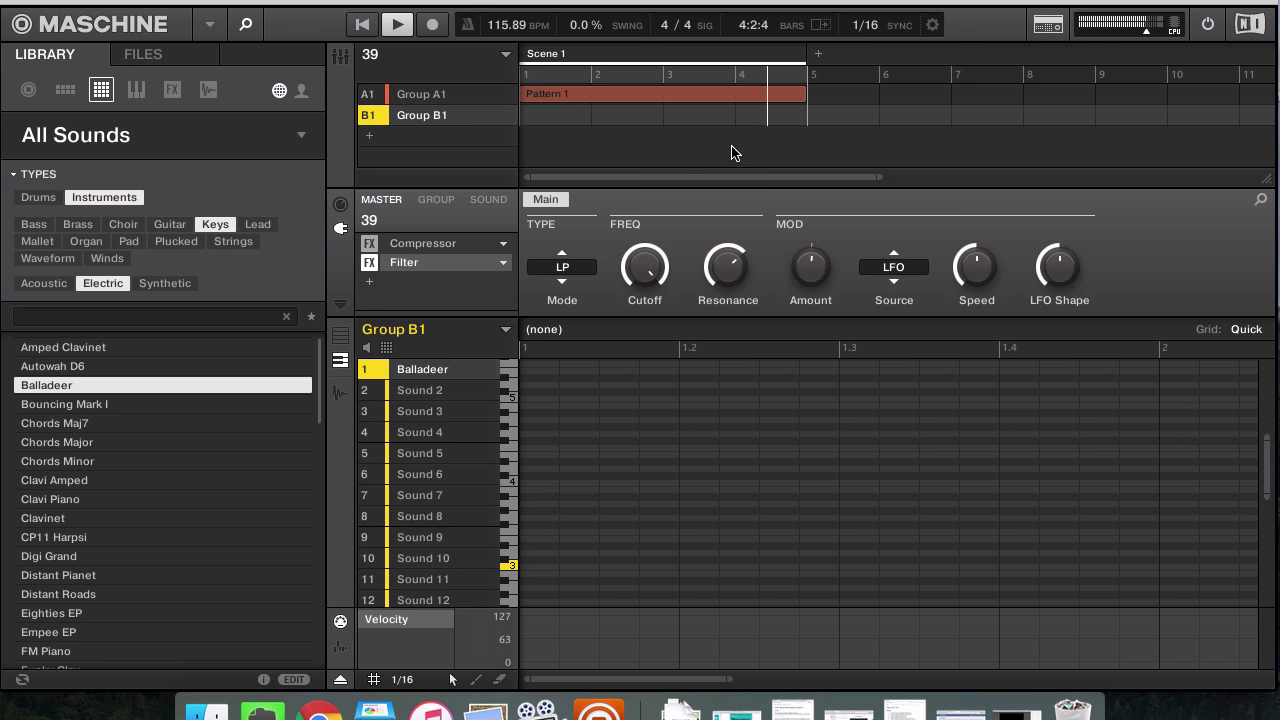
Step: Stop playback at 4:4:2, near the end of Group A1's Pattern 1
{"action": "key", "text": "space"}
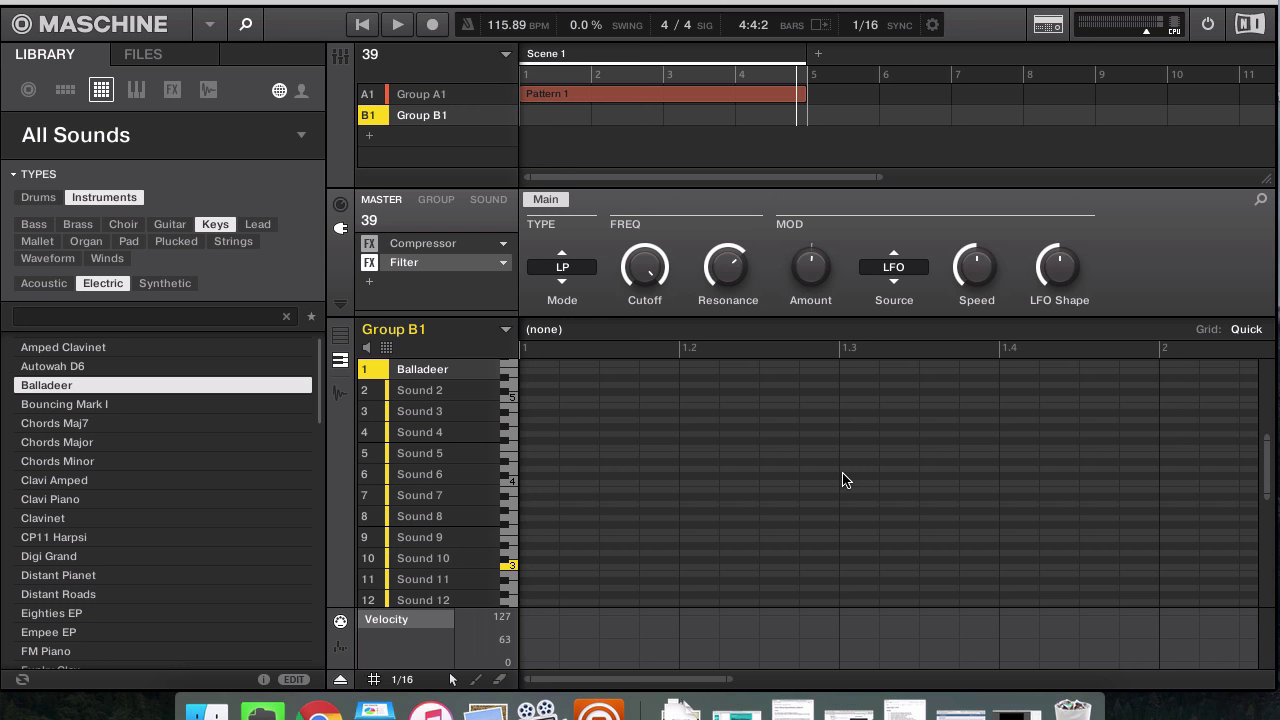
Step: Start a trial recording of a one-bar Pattern 1 in Group B1, then stop the transport
{"action": "key", "text": "r"}
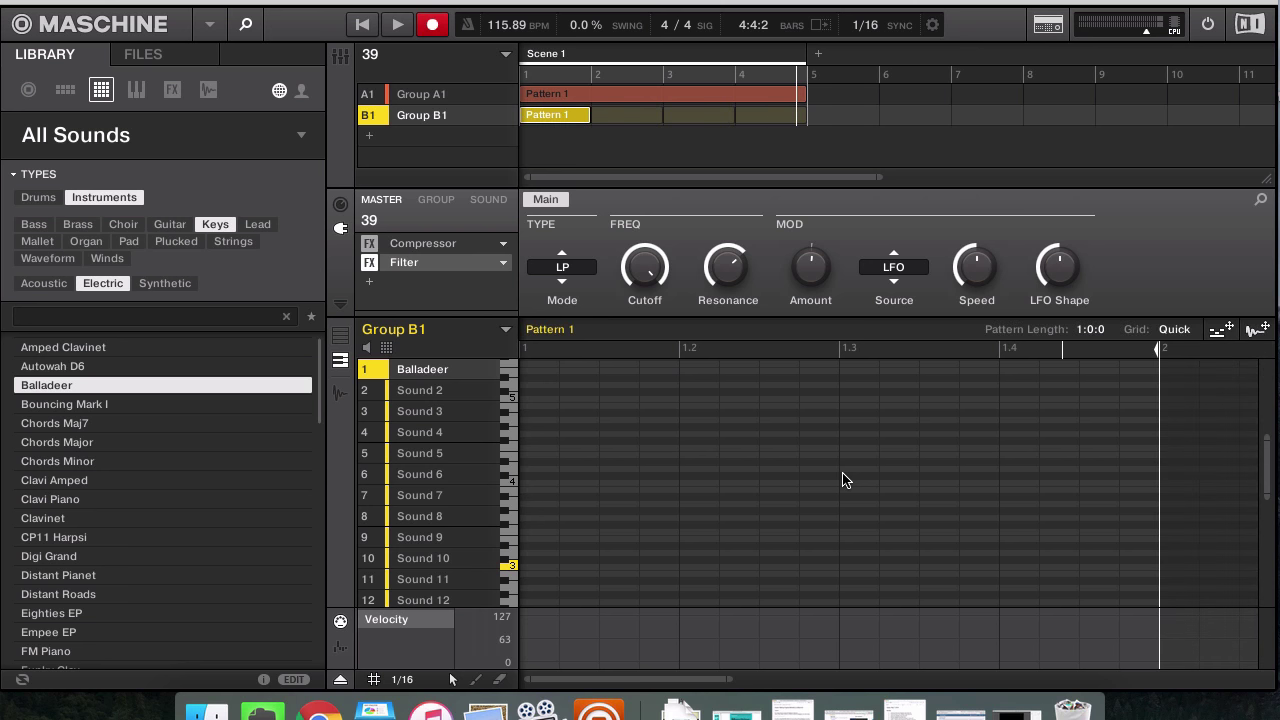
{"action": "scroll", "coordinate": [843, 480], "scroll_direction": "up", "scroll_amount": 1}
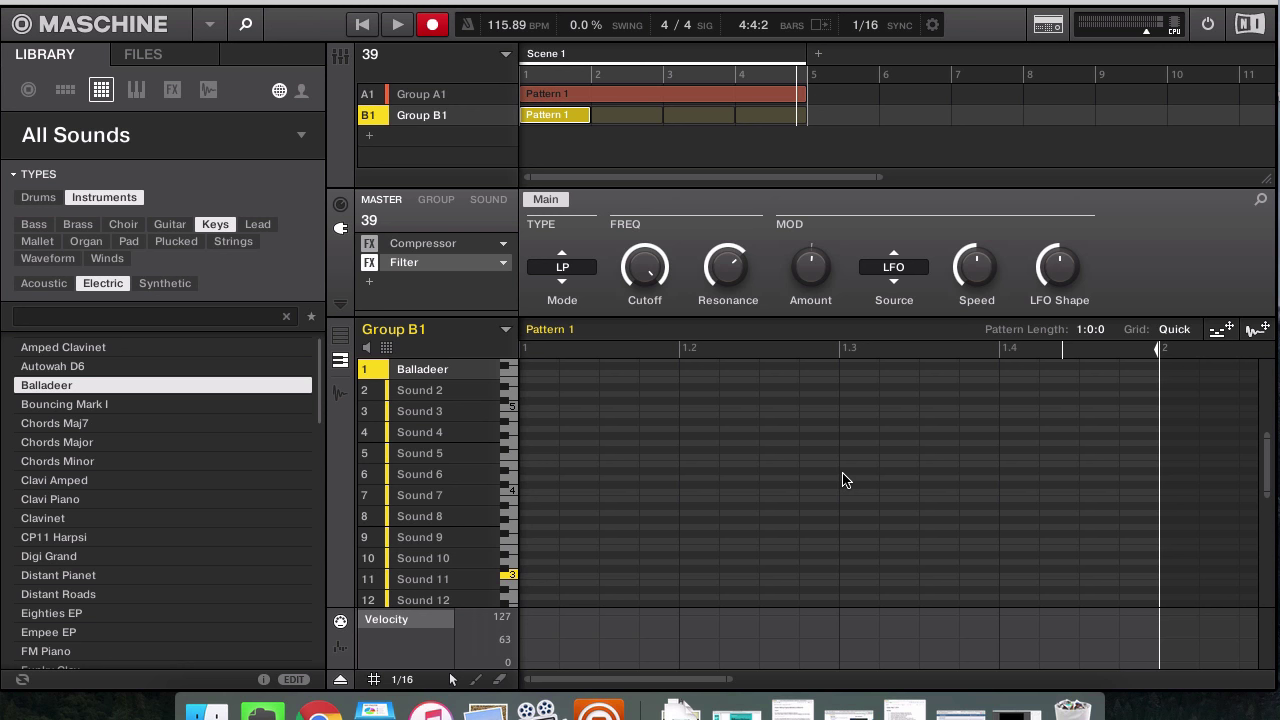
{"action": "key", "text": "space"}
{"action": "key", "text": "space"}
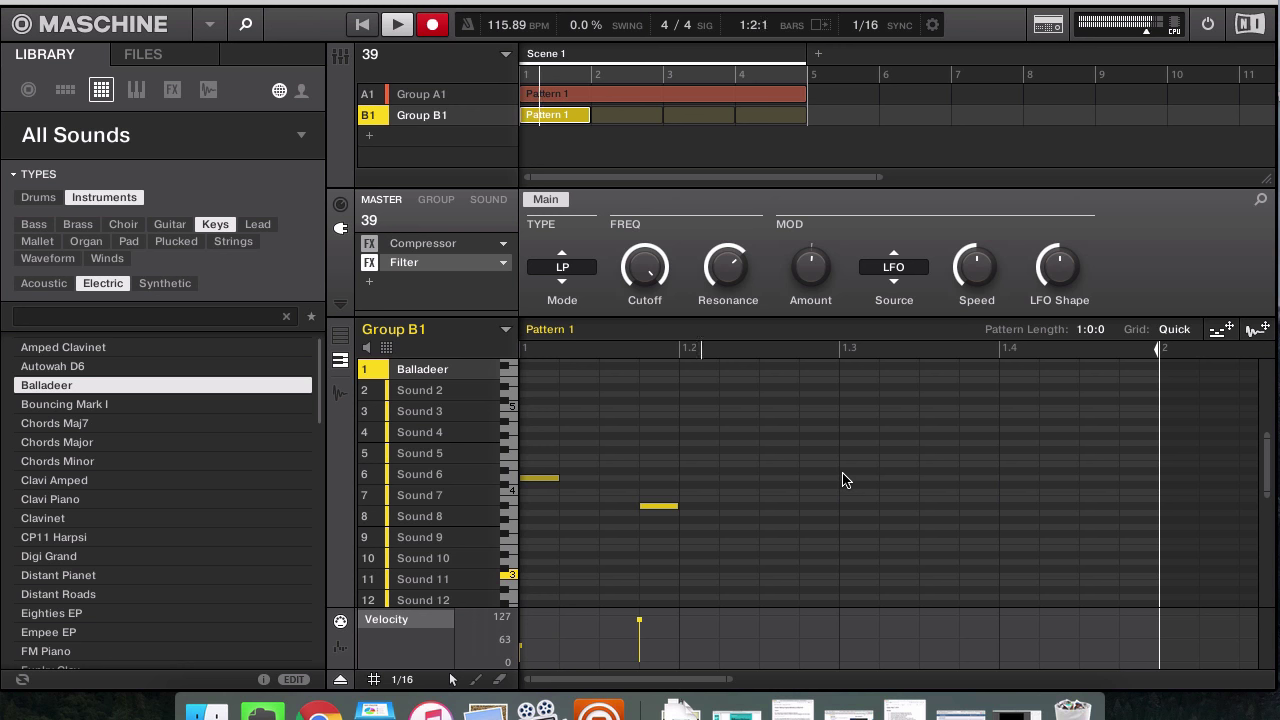
{"action": "key", "text": "space"}
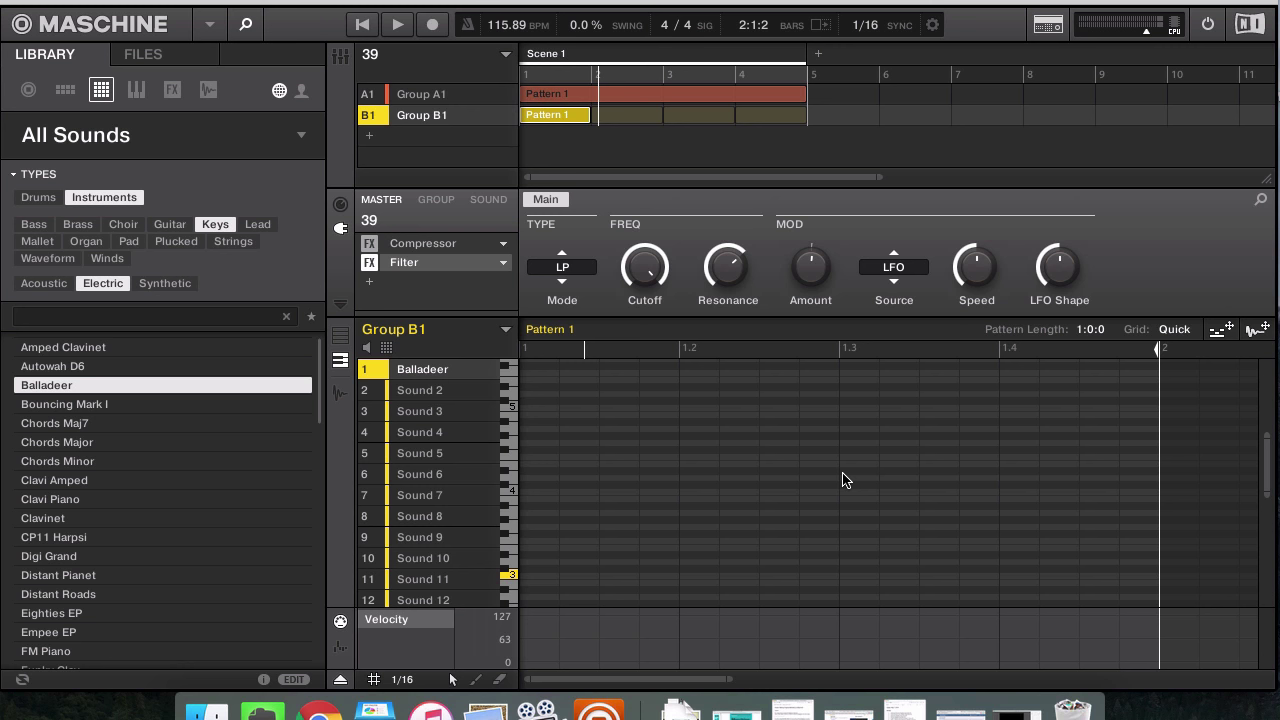
Step: Record six descending Balladeer notes into Pattern 1, then audition the loop and stop
{"action": "key", "text": "super+r"}
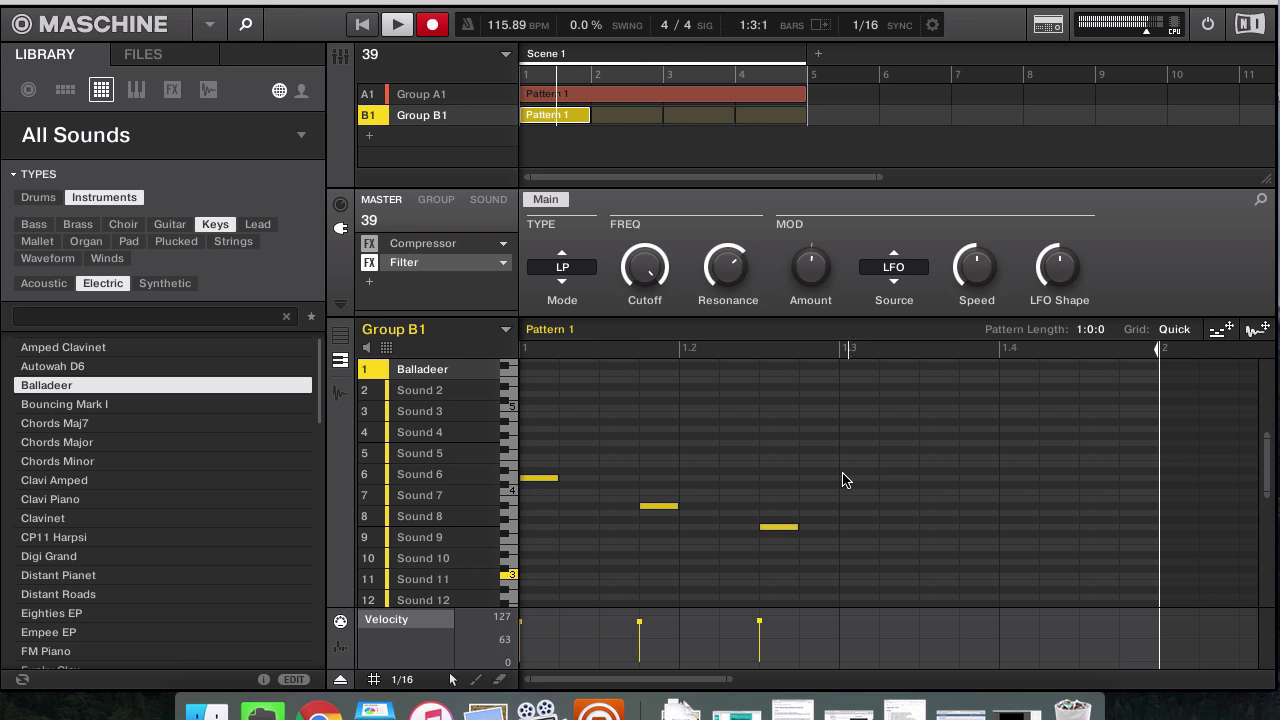
{"action": "key", "text": "super+r"}
{"action": "key", "text": "space"}
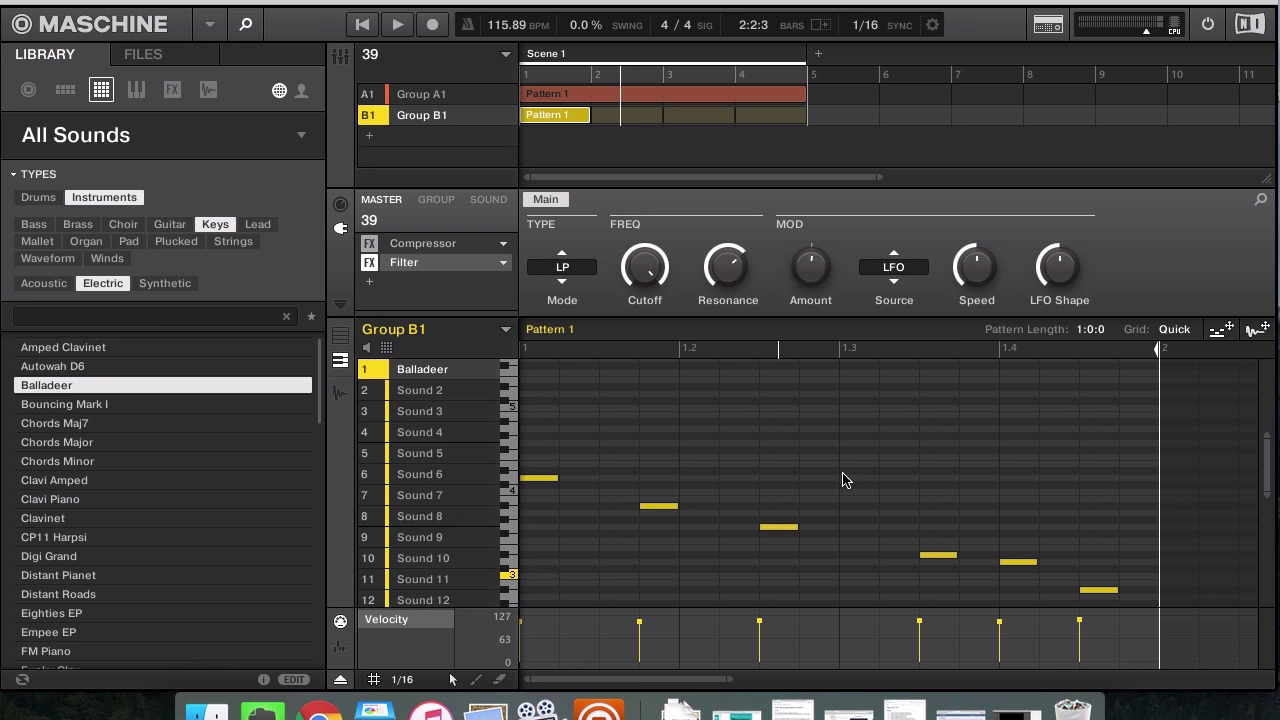
{"action": "key", "text": "space"}
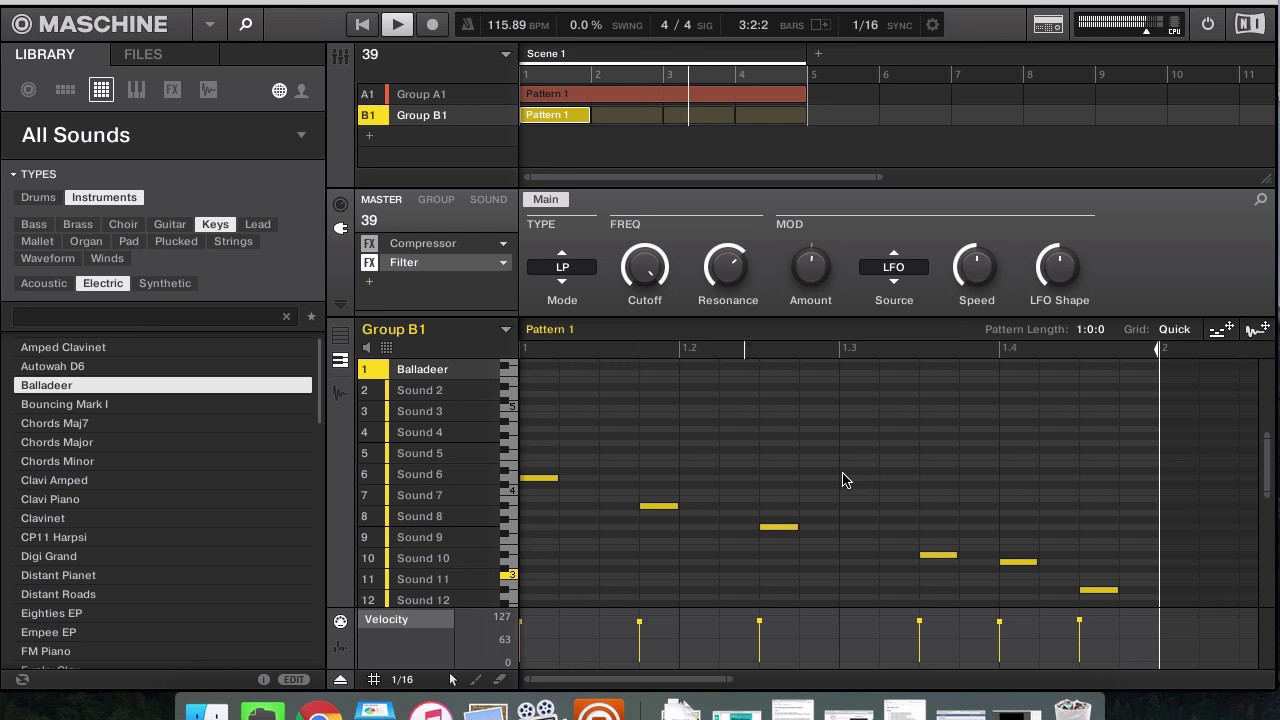
{"action": "key", "text": "space"}
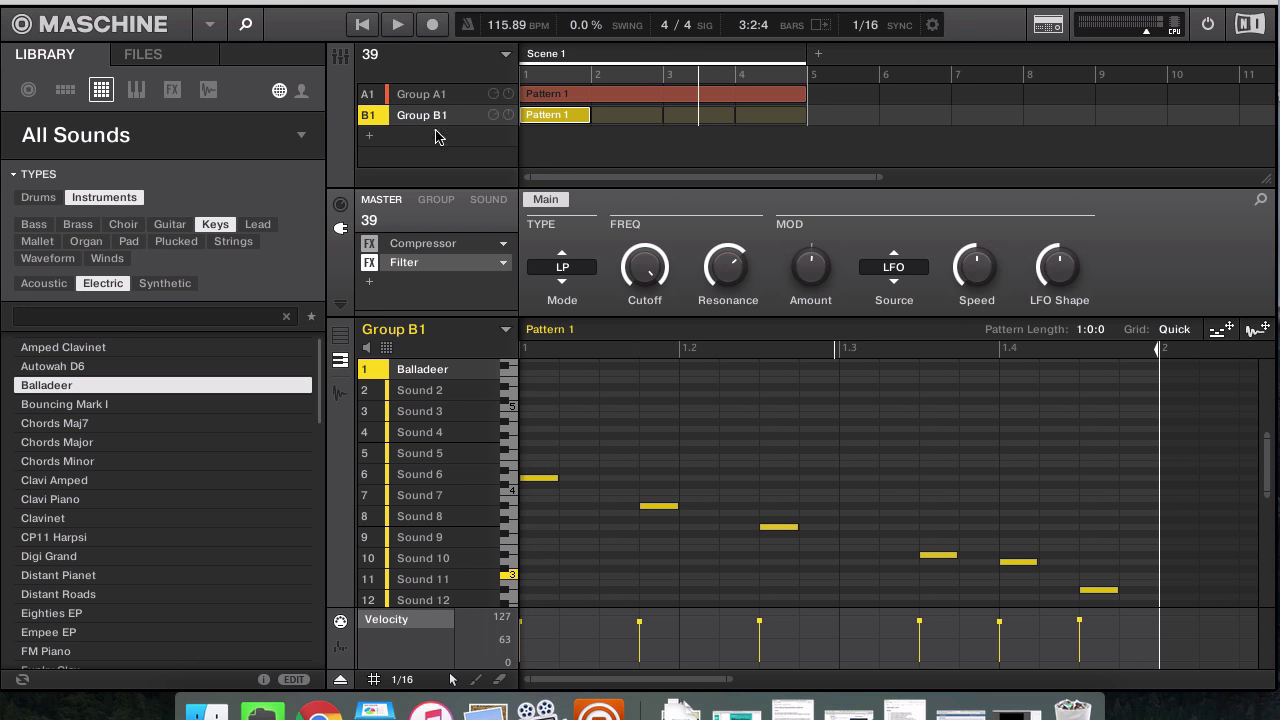
Step: Show Group B1's group effect settings and dismiss its options menu unused
{"action": "left_click", "coordinate": [438, 200]}
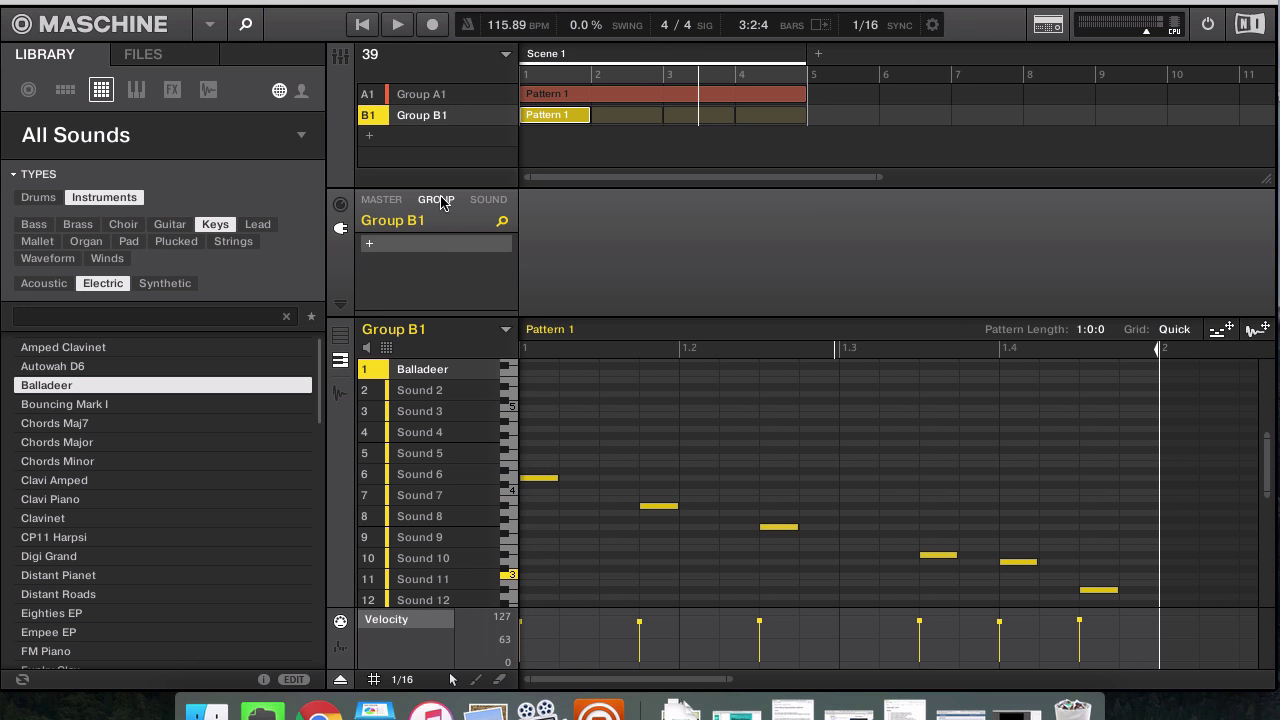
{"action": "right_click", "coordinate": [424, 121]}
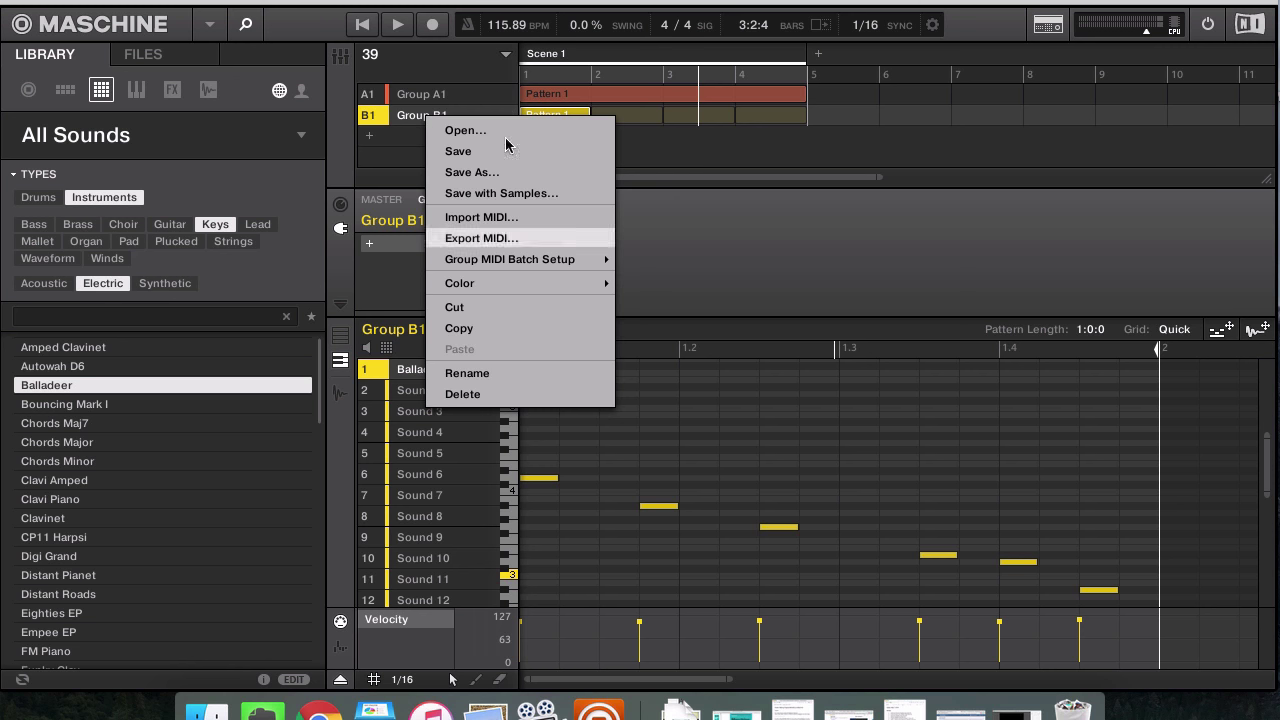
{"action": "left_click", "coordinate": [801, 170]}
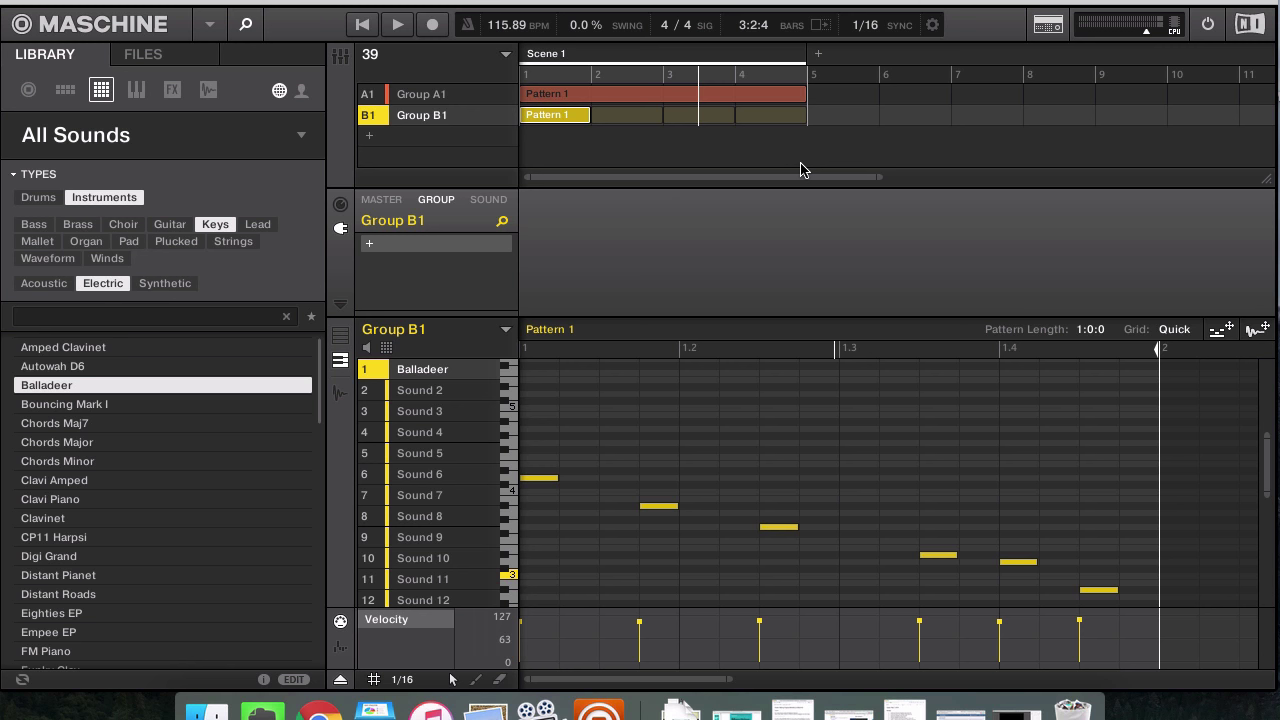
Step: Rename Group B1 to 'Arpeggiated'
{"action": "double_click", "coordinate": [429, 119]}
{"action": "type", "text": "A"}
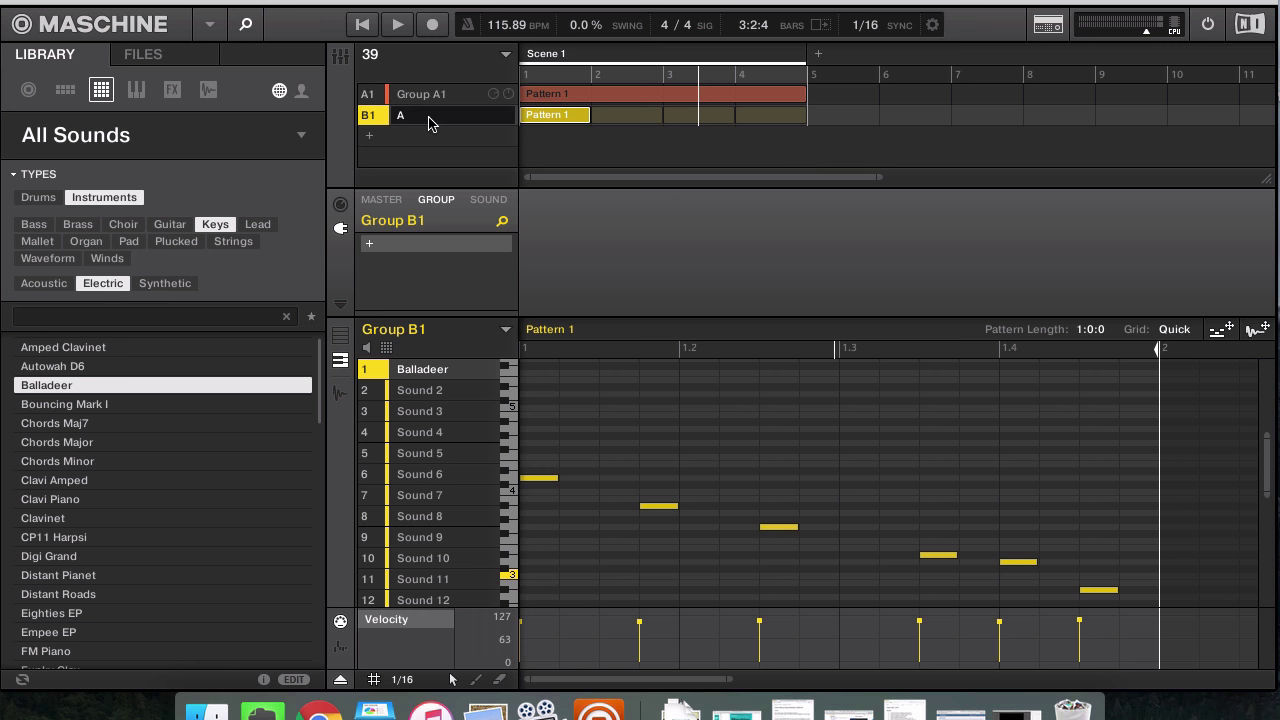
{"action": "type", "text": "rpeggiated"}
{"action": "key", "text": "Return"}
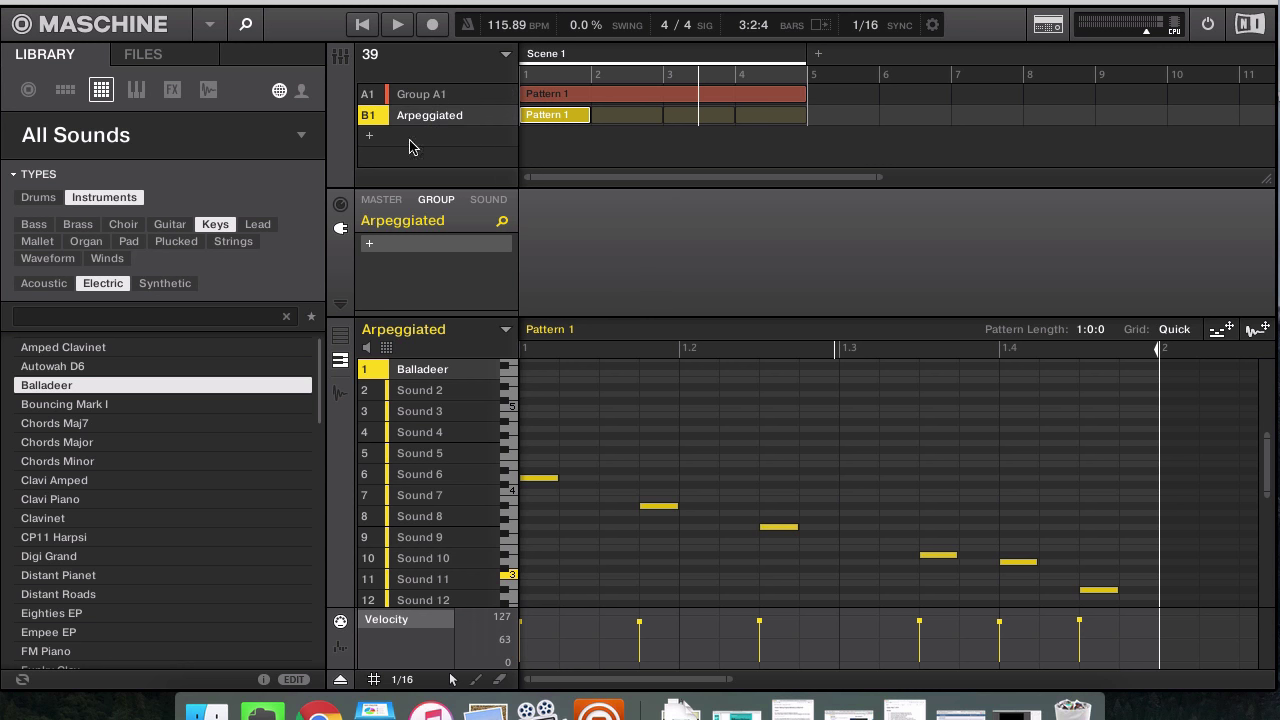
Step: Copy the Arpeggiated group and paste it into a newly added group C1
{"action": "right_click", "coordinate": [408, 125]}
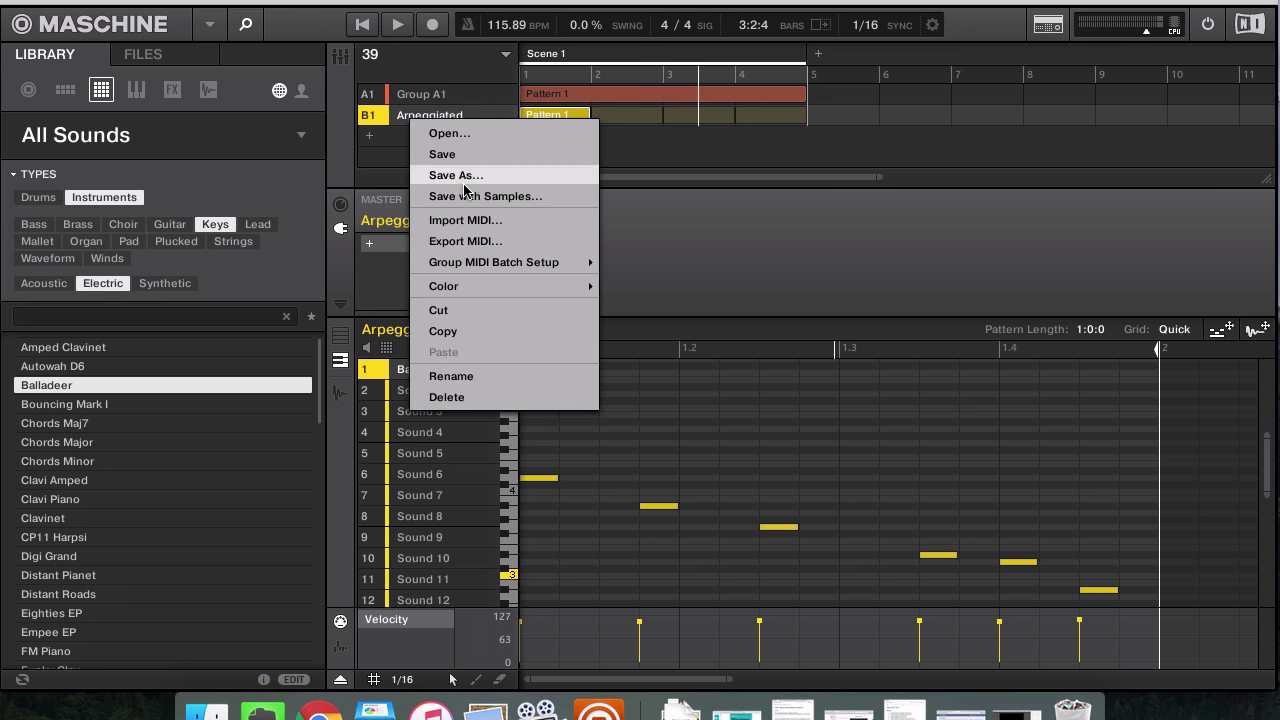
{"action": "left_click", "coordinate": [474, 311]}
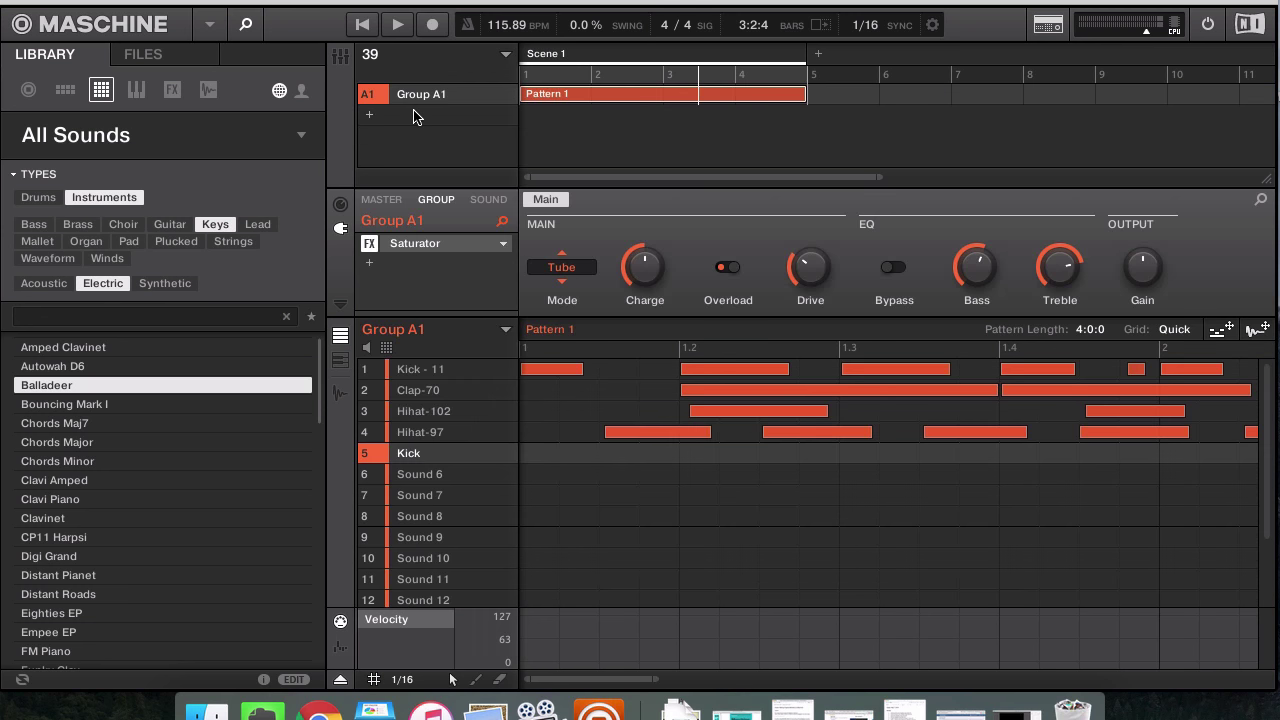
{"action": "key", "text": "super+v"}
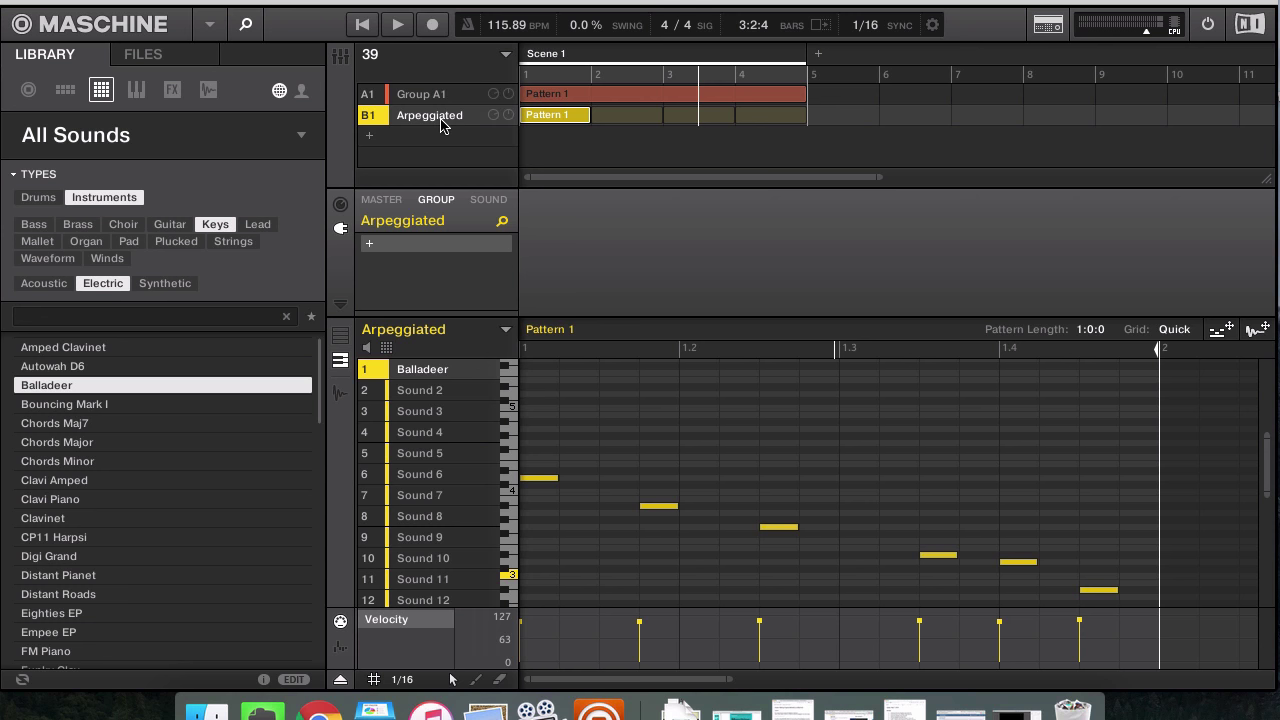
{"action": "right_click", "coordinate": [441, 124]}
{"action": "left_click", "coordinate": [520, 337]}
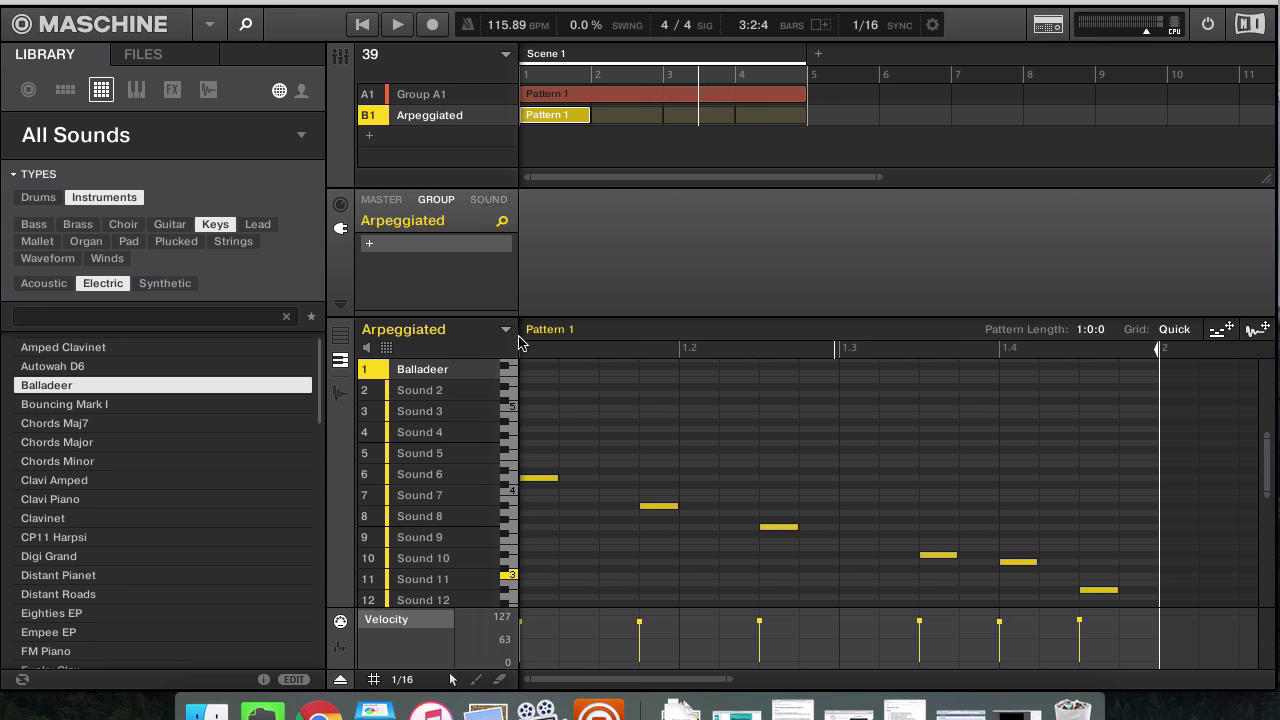
{"action": "left_click", "coordinate": [380, 132]}
{"action": "right_click", "coordinate": [412, 135]}
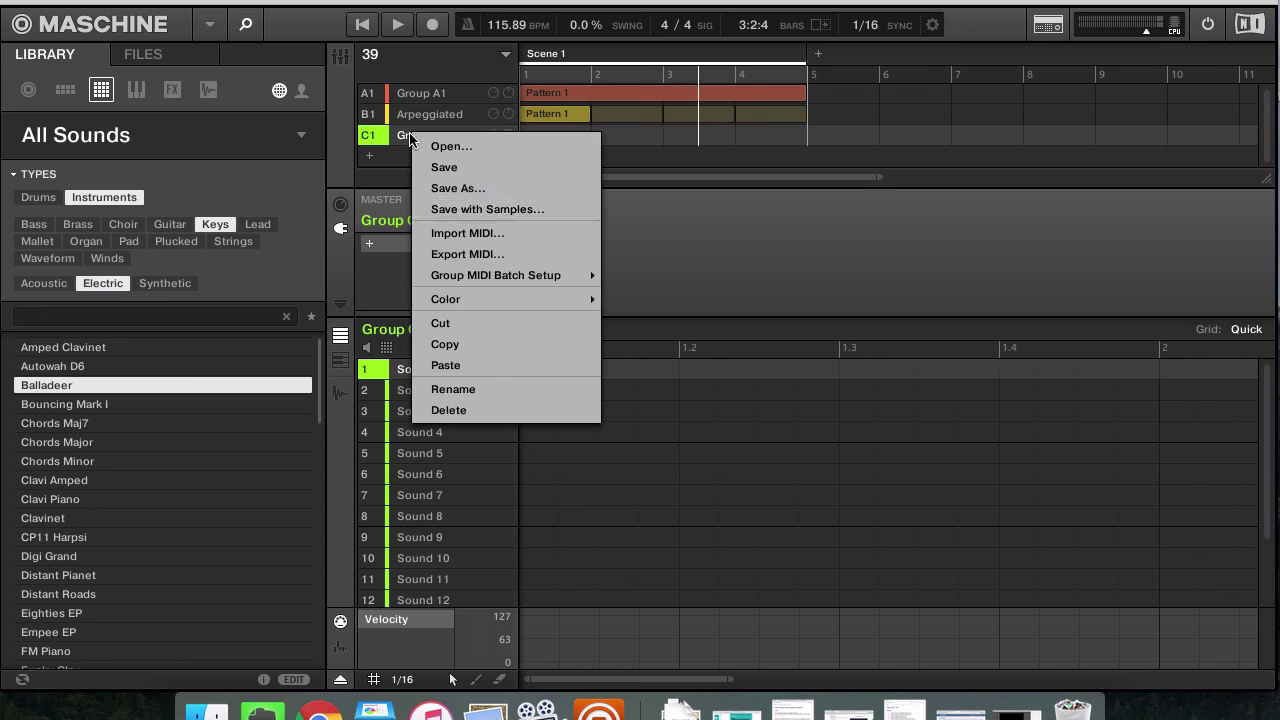
{"action": "left_click", "coordinate": [480, 364]}
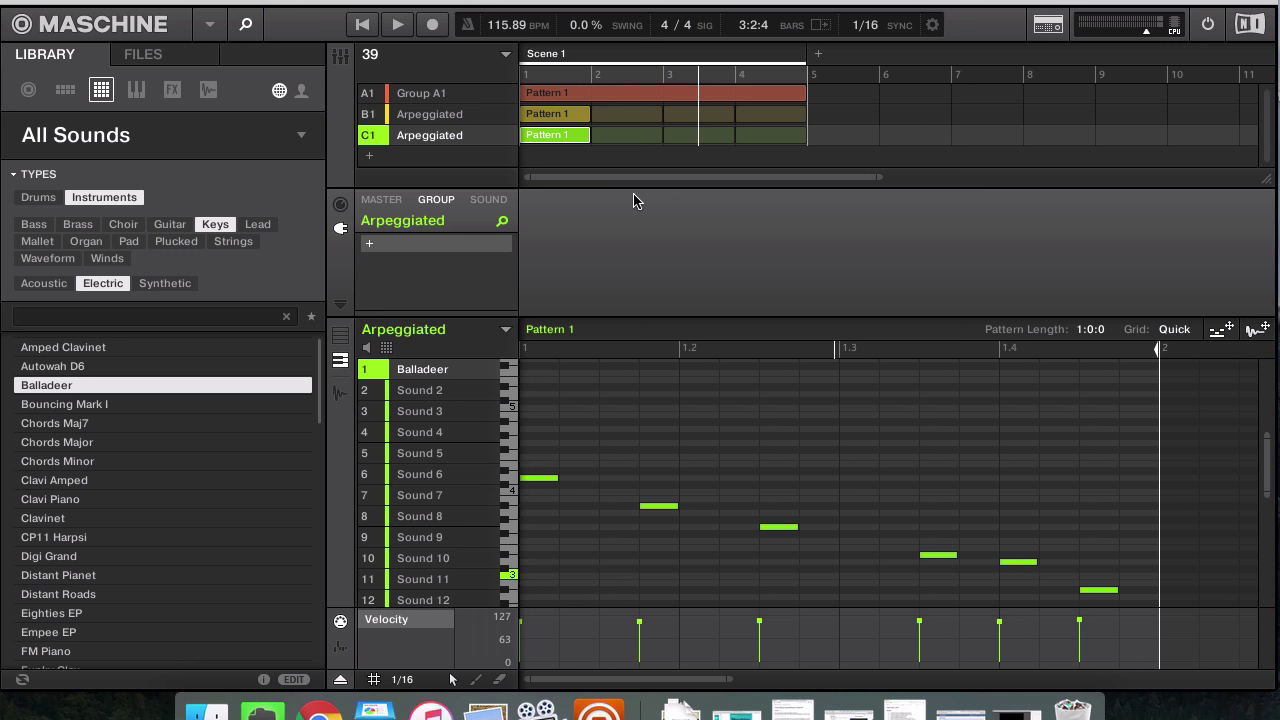
Step: Rename group C1 to 'Chord' and delete all notes from its pattern
{"action": "double_click", "coordinate": [450, 137]}
{"action": "type", "text": "Chord"}
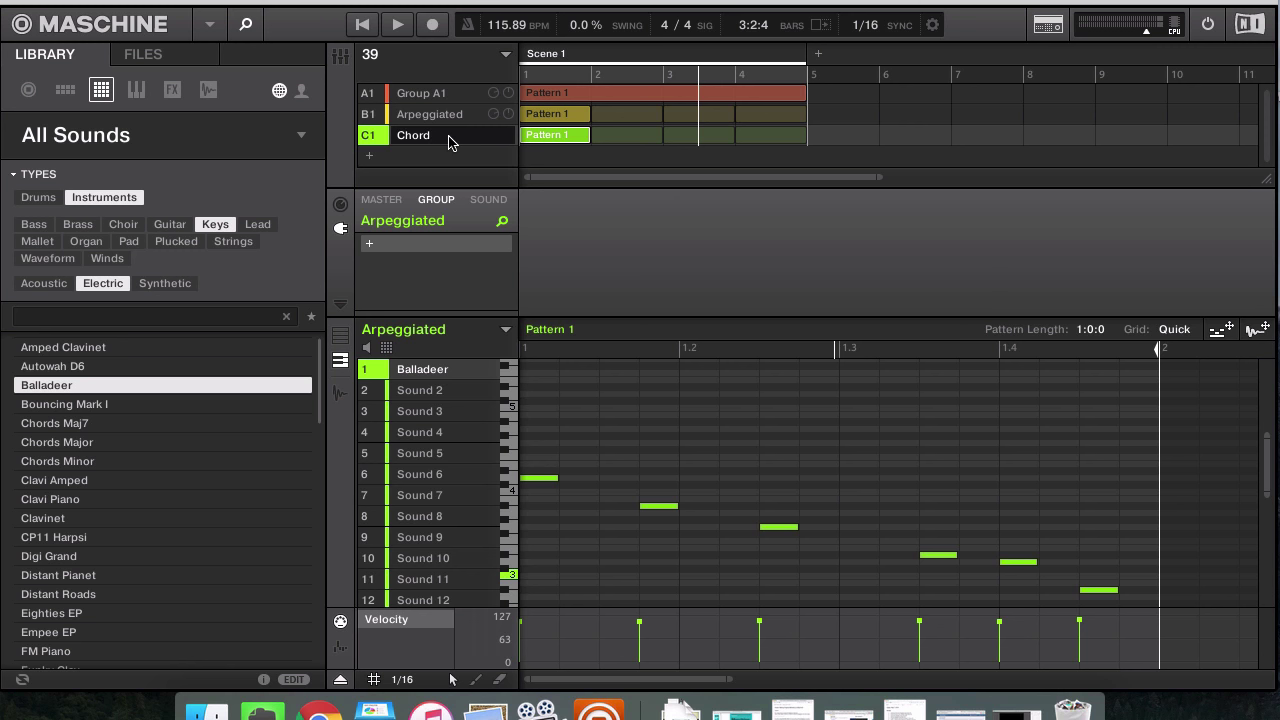
{"action": "key", "text": "Return"}
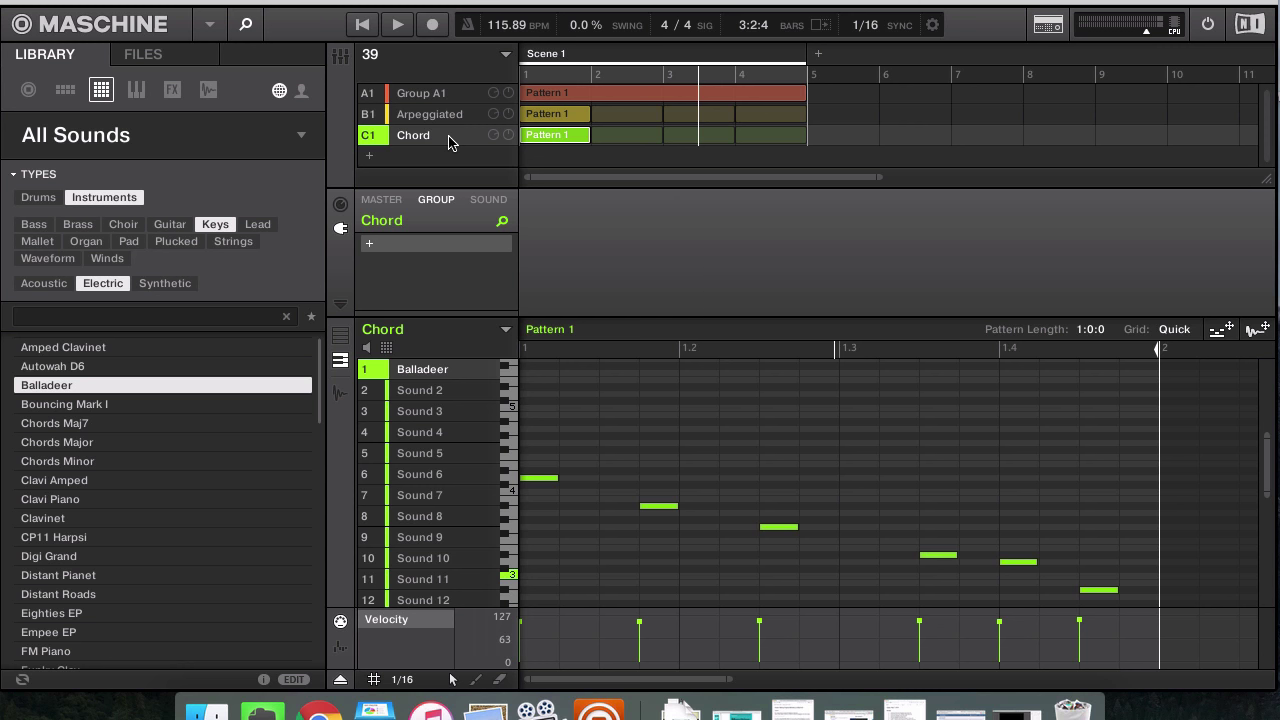
{"action": "key", "text": "super+a"}
{"action": "key", "text": "Delete"}
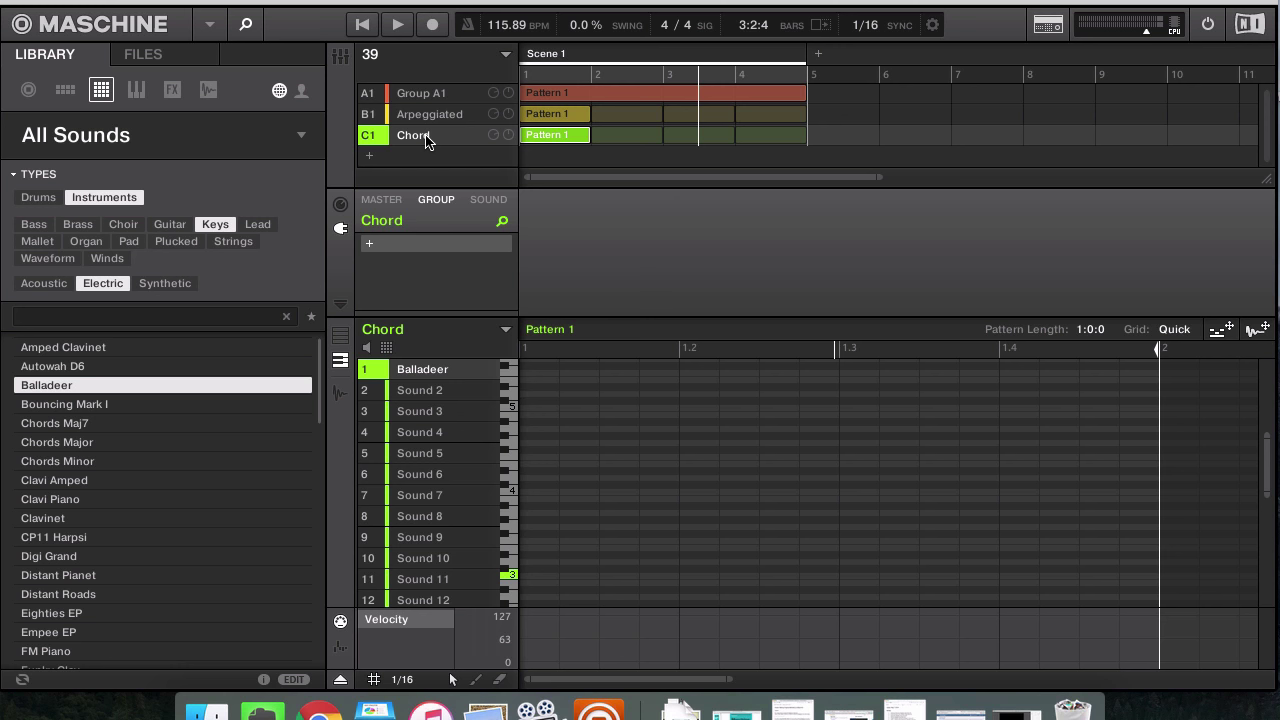
Step: Play back the project to hear the drum and arpeggio groups
{"action": "key", "text": "space"}
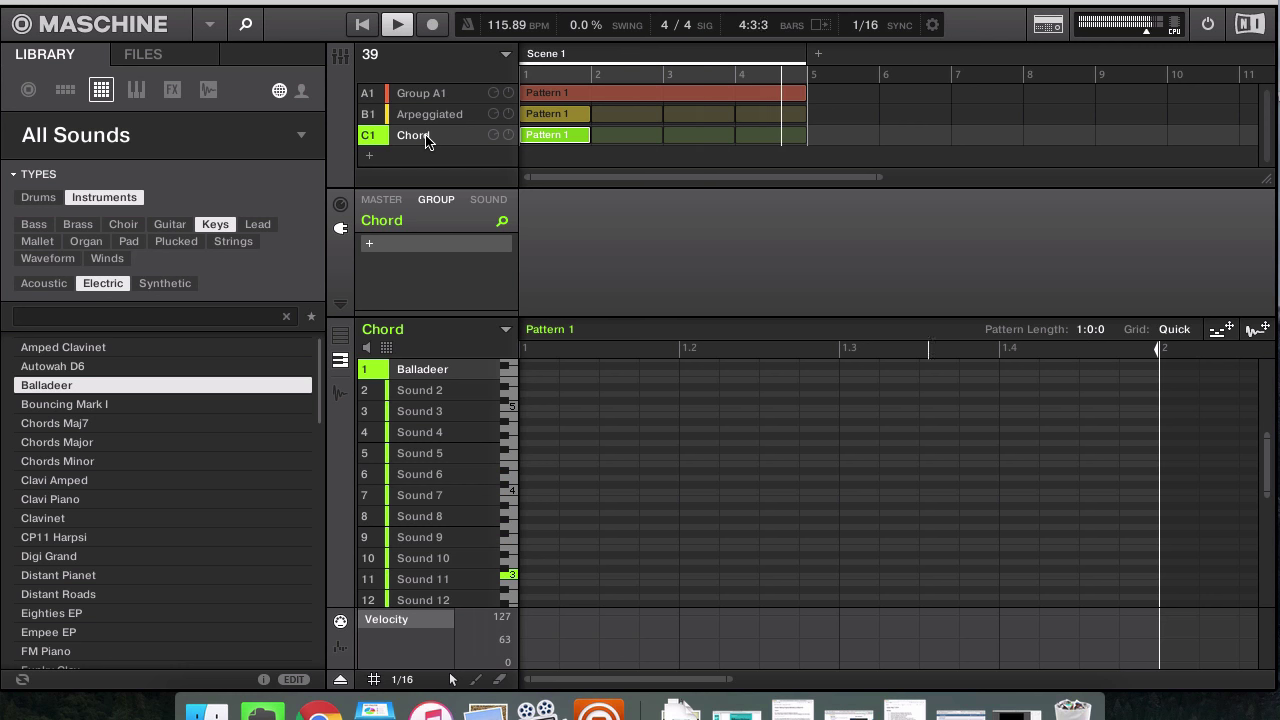
Step: Stop the project's playback
{"action": "key", "text": "space"}
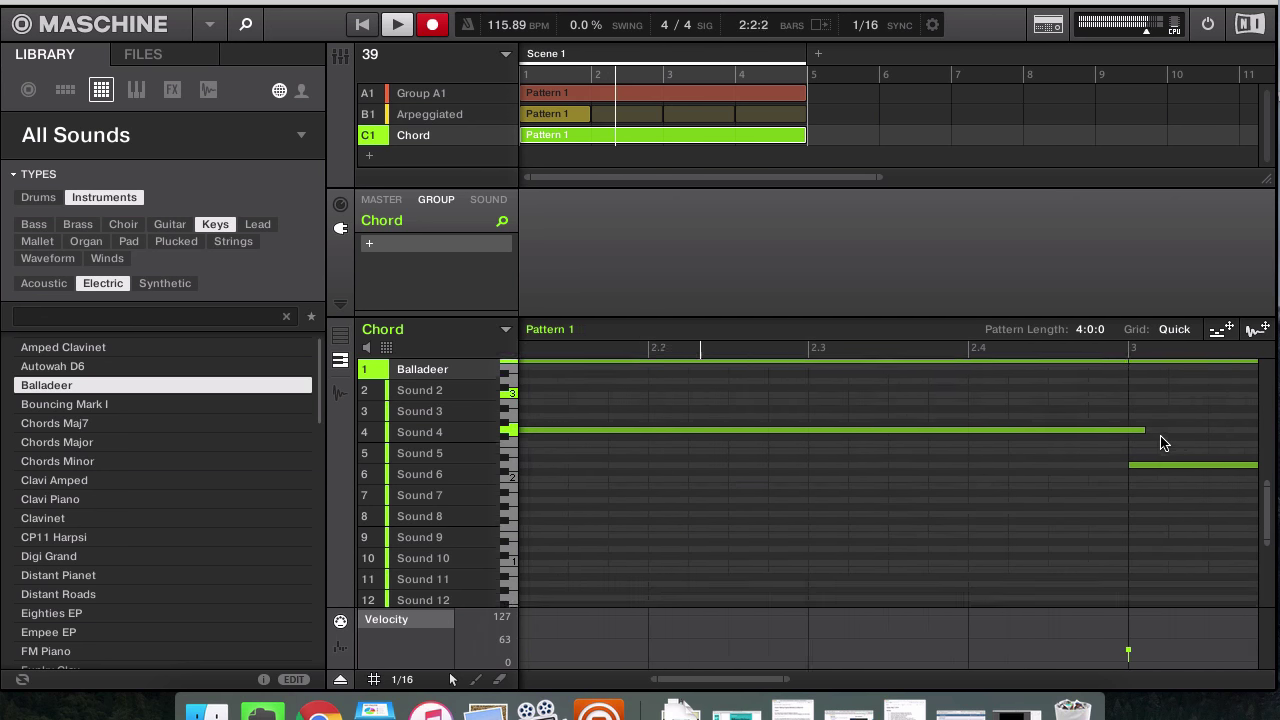
Step: Select the chord notes and nudge them slightly earlier, just ahead of bar 2
{"action": "left_click_drag", "start_coordinate": [1066, 360], "coordinate": [925, 632]}
{"action": "mouse_move", "coordinate": [885, 652]}
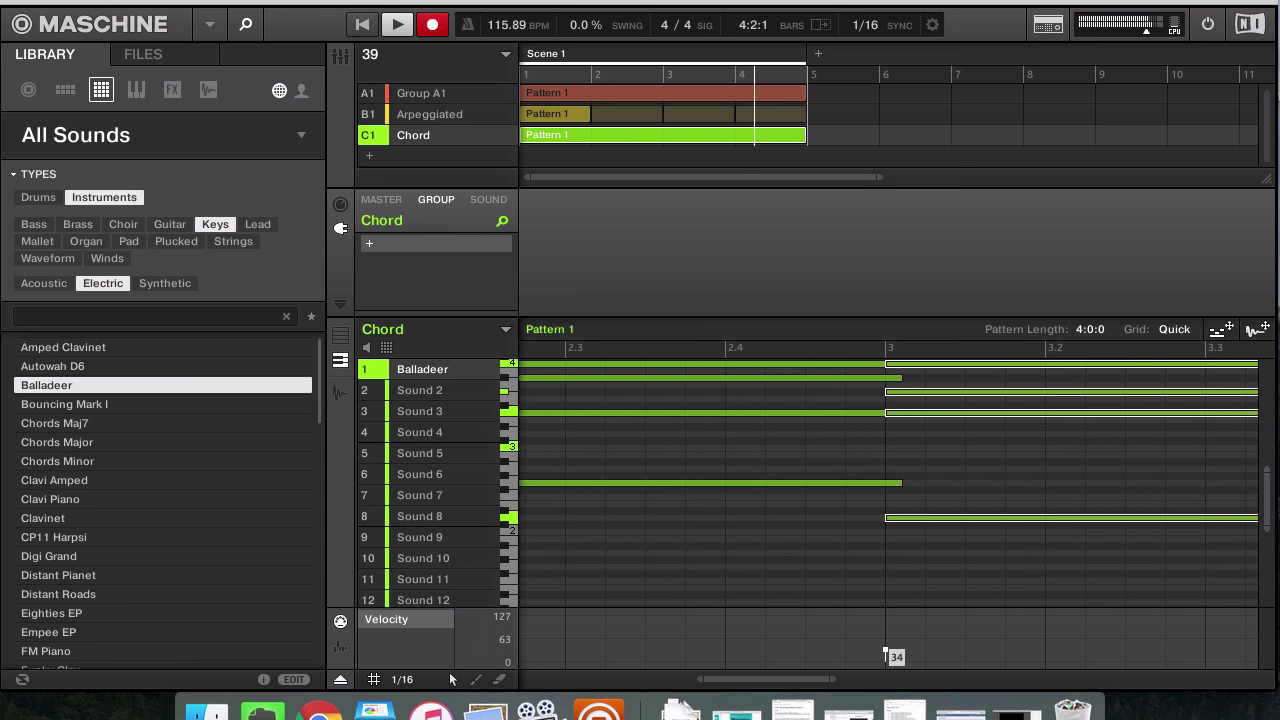
{"action": "scroll", "coordinate": [994, 520], "scroll_direction": "right", "scroll_amount": 10}
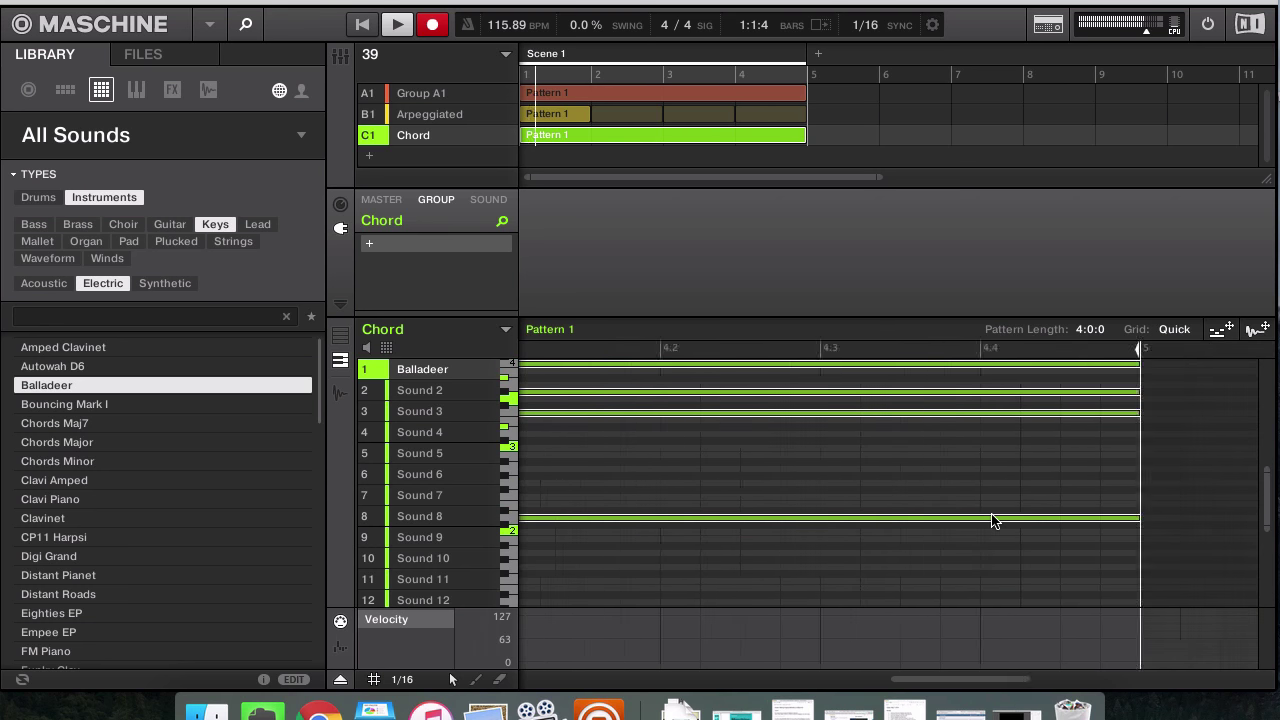
{"action": "scroll", "coordinate": [994, 520], "scroll_direction": "left", "scroll_amount": 11}
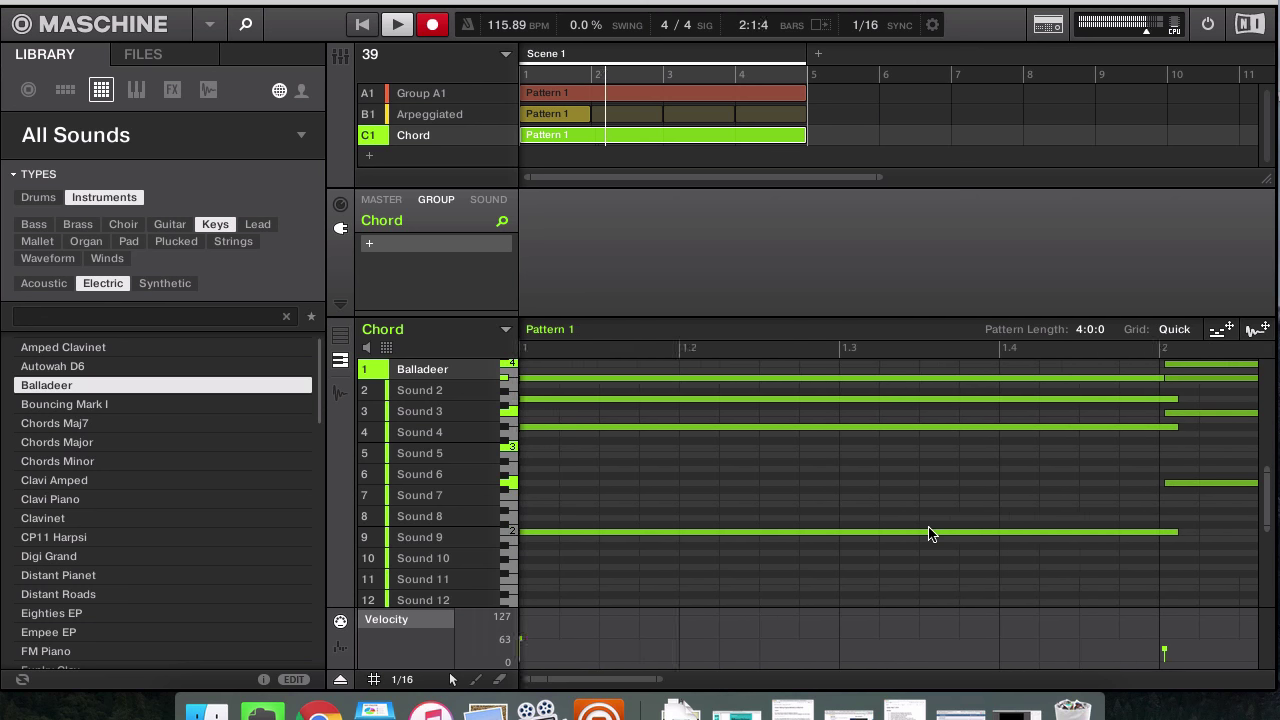
{"action": "scroll", "coordinate": [900, 540], "scroll_direction": "left", "scroll_amount": 3}
{"action": "scroll", "coordinate": [900, 540], "scroll_direction": "up", "scroll_amount": 2}
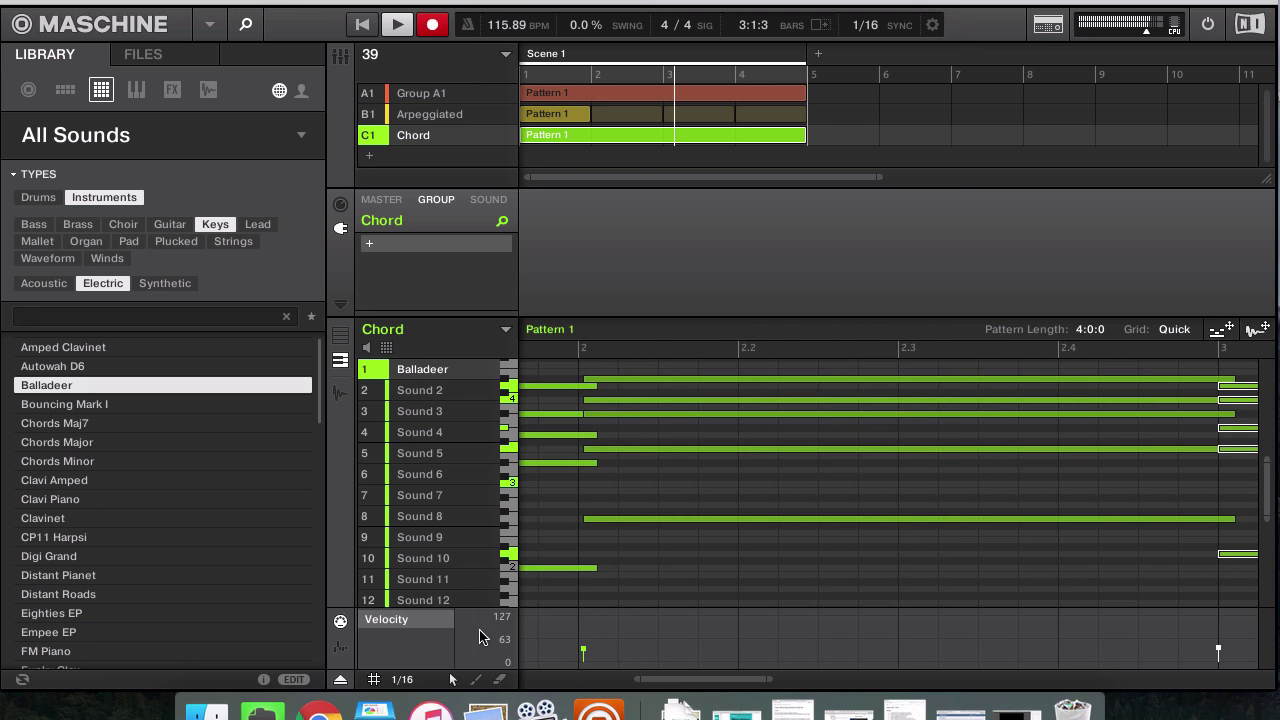
{"action": "scroll", "coordinate": [683, 457], "scroll_direction": "up", "scroll_amount": 3}
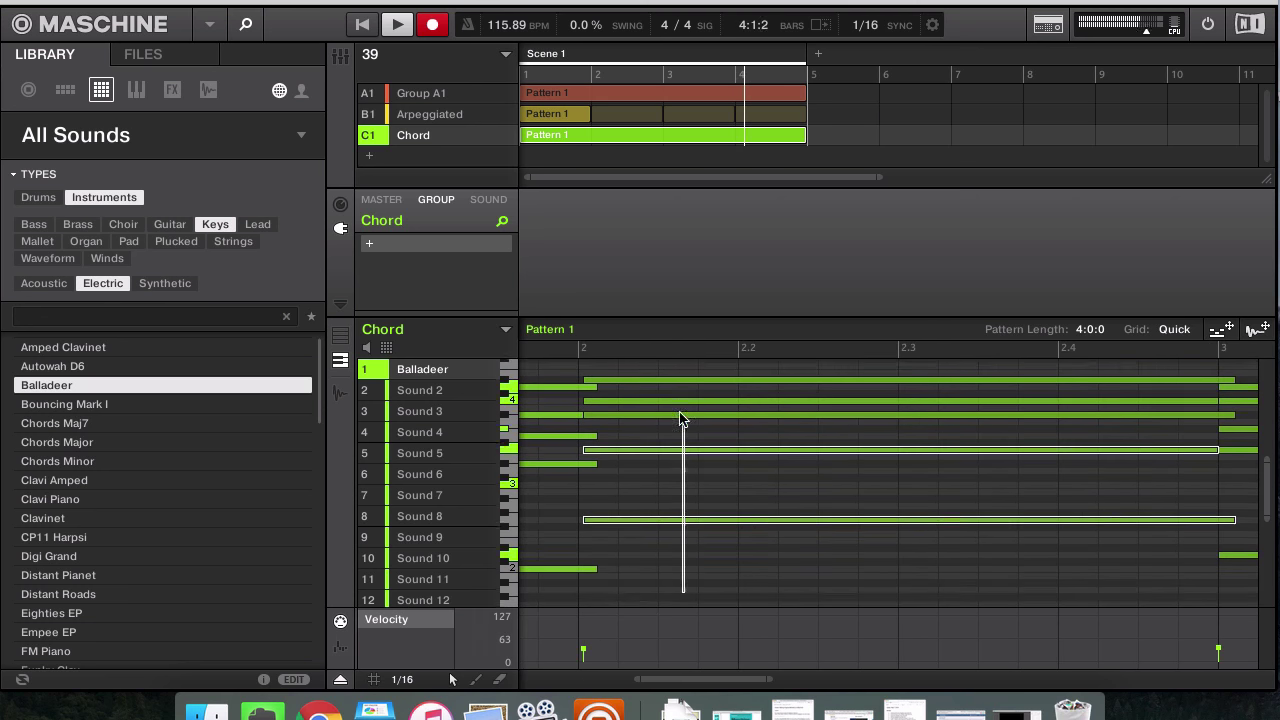
{"action": "left_click_drag", "start_coordinate": [630, 432], "coordinate": [618, 435]}
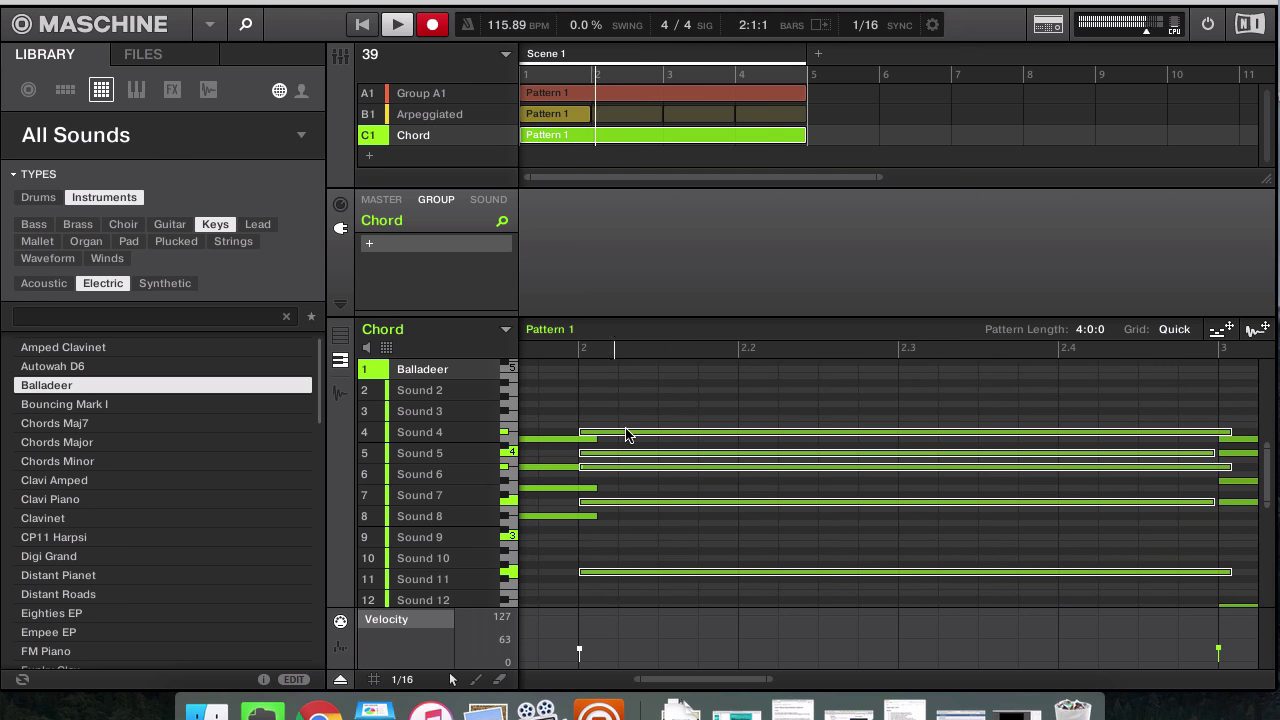
Step: Raise the selected chord notes' velocity to 58
{"action": "mouse_move", "coordinate": [580, 652]}
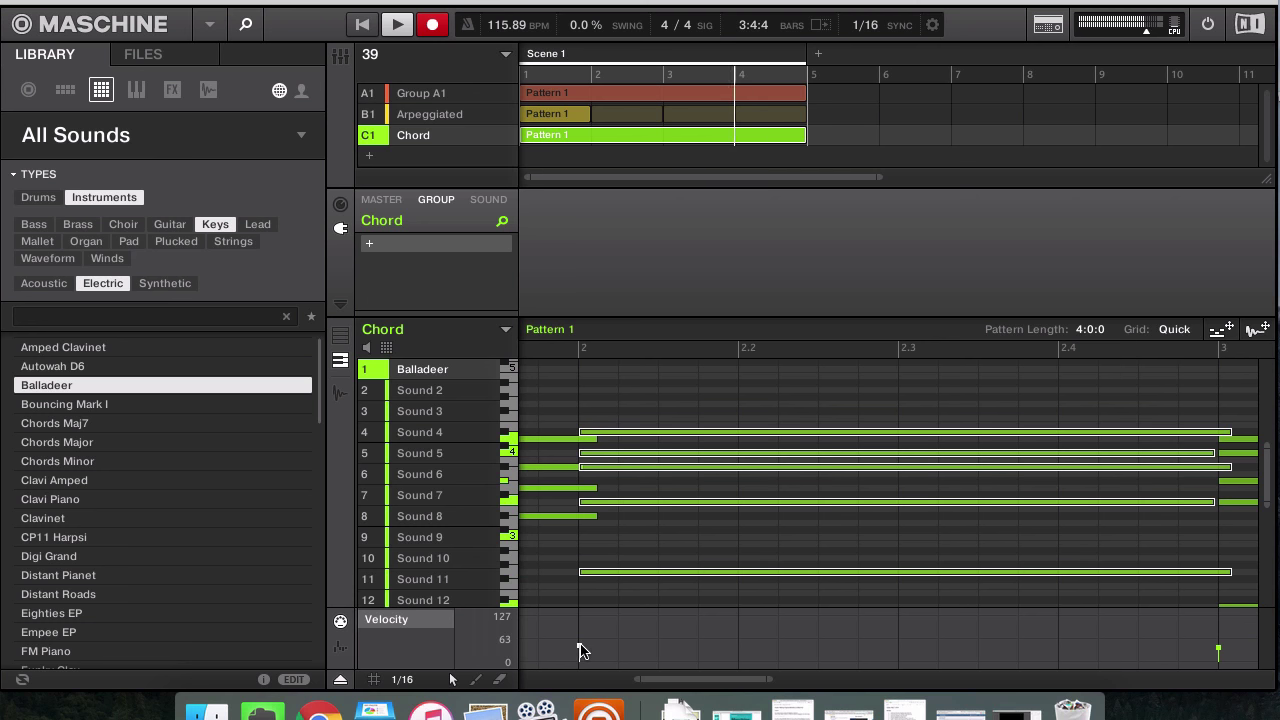
{"action": "left_click", "coordinate": [966, 0]}
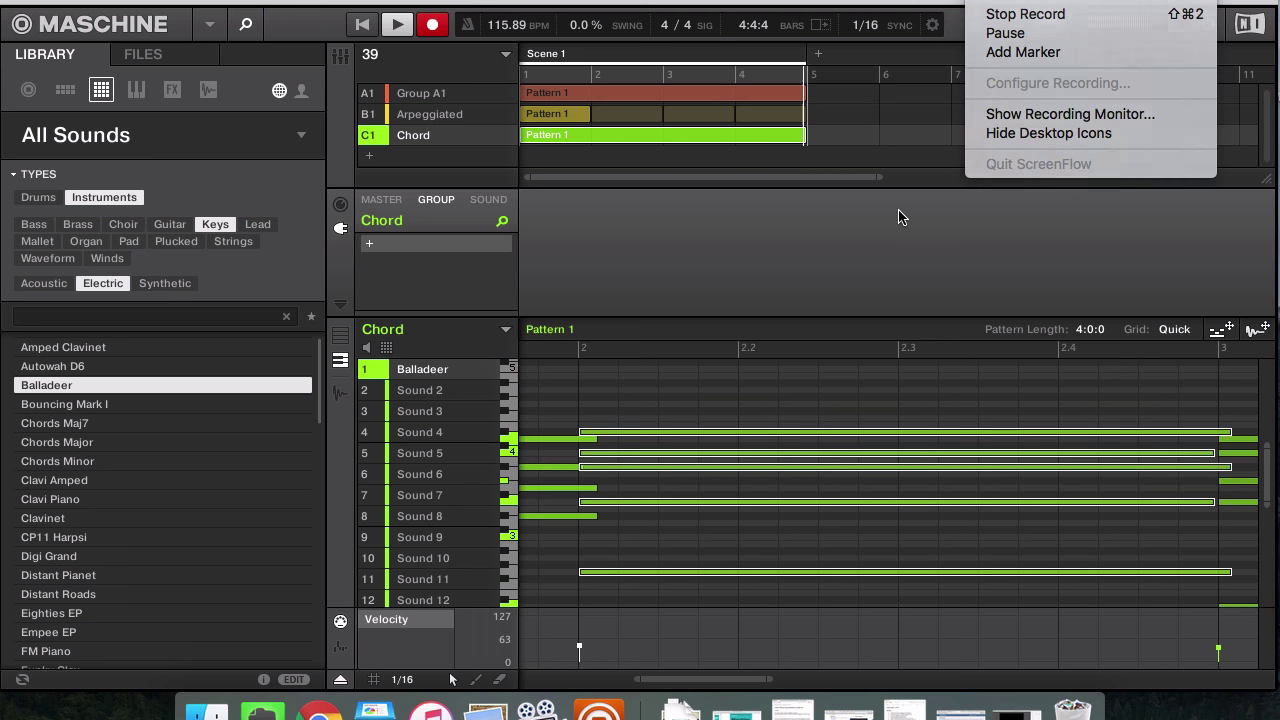
{"action": "left_click", "coordinate": [823, 302]}
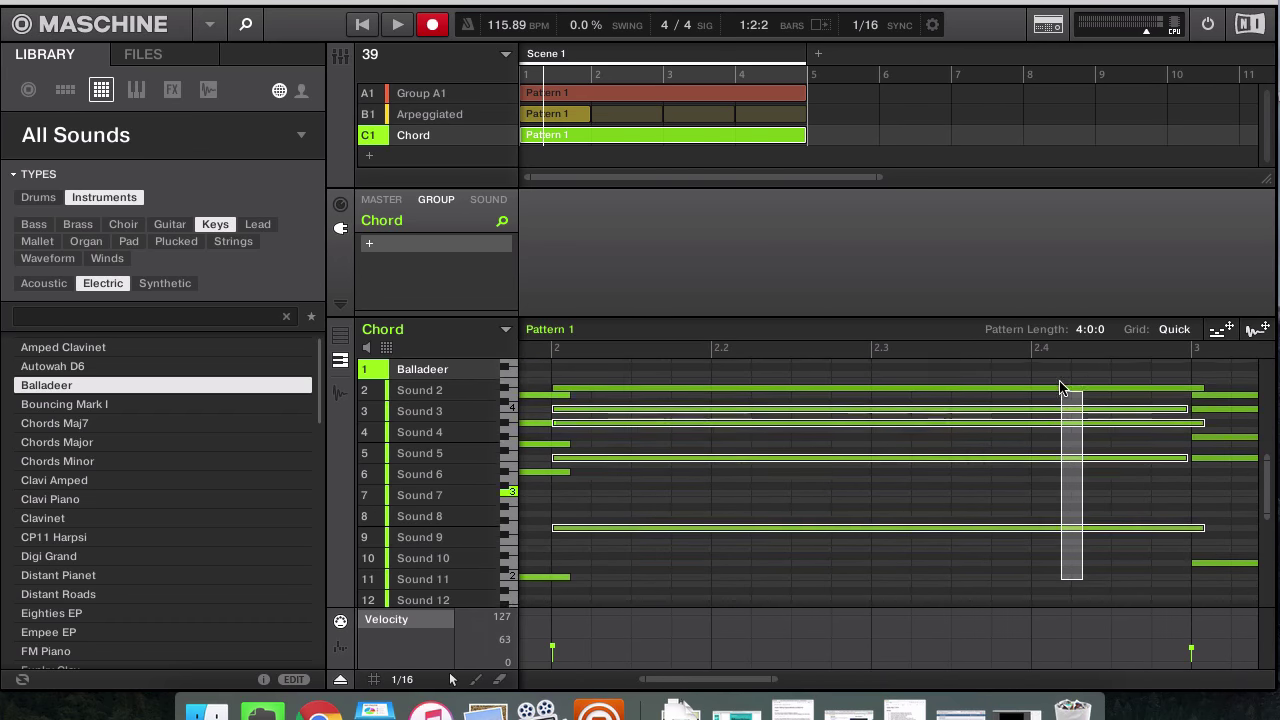
{"action": "mouse_move", "coordinate": [620, 650]}
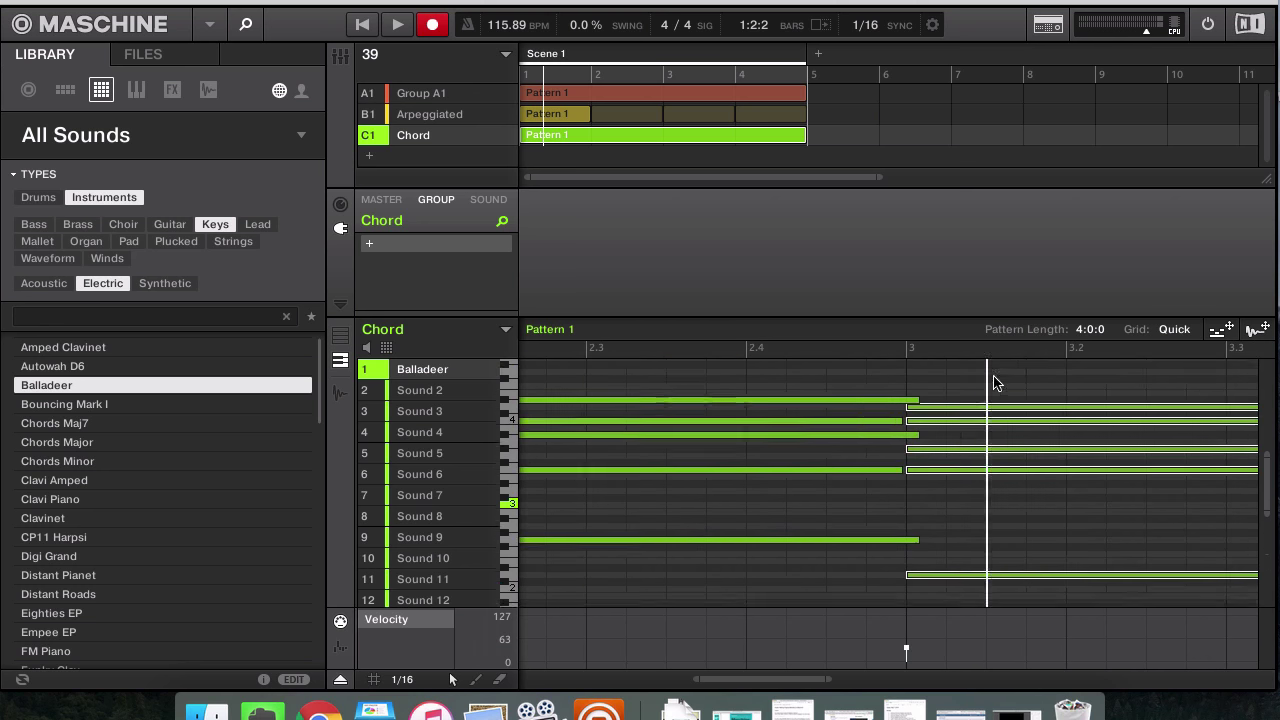
{"action": "left_click_drag", "start_coordinate": [907, 652], "coordinate": [907, 641]}
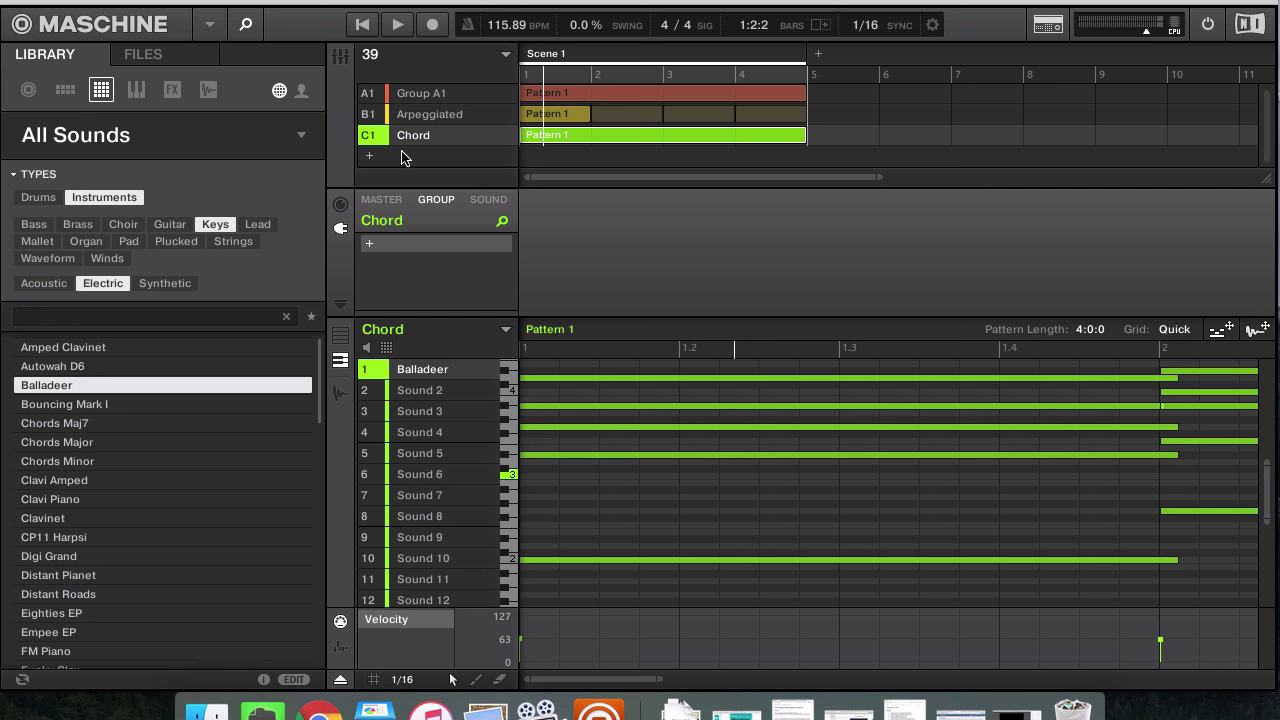
Step: Bring the minimized Maschine manual PDF back and show page 89
{"action": "mouse_move", "coordinate": [440, 136]}
{"action": "key", "text": "super+Tab"}
{"action": "key", "text": "super+Tab"}
{"action": "key", "text": "super+Tab"}
{"action": "key", "text": "super+Tab"}
{"action": "key", "text": "super+Tab"}
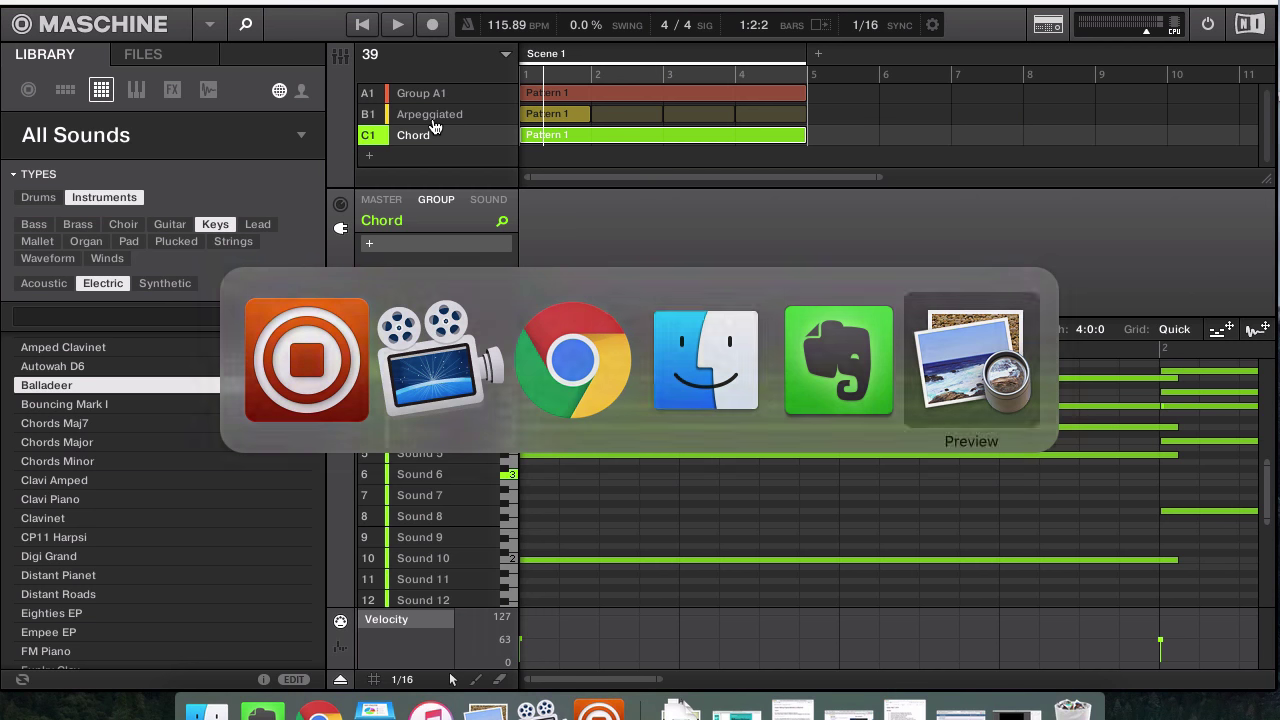
{"action": "left_click", "coordinate": [233, 384]}
{"action": "left_click", "coordinate": [486, 712]}
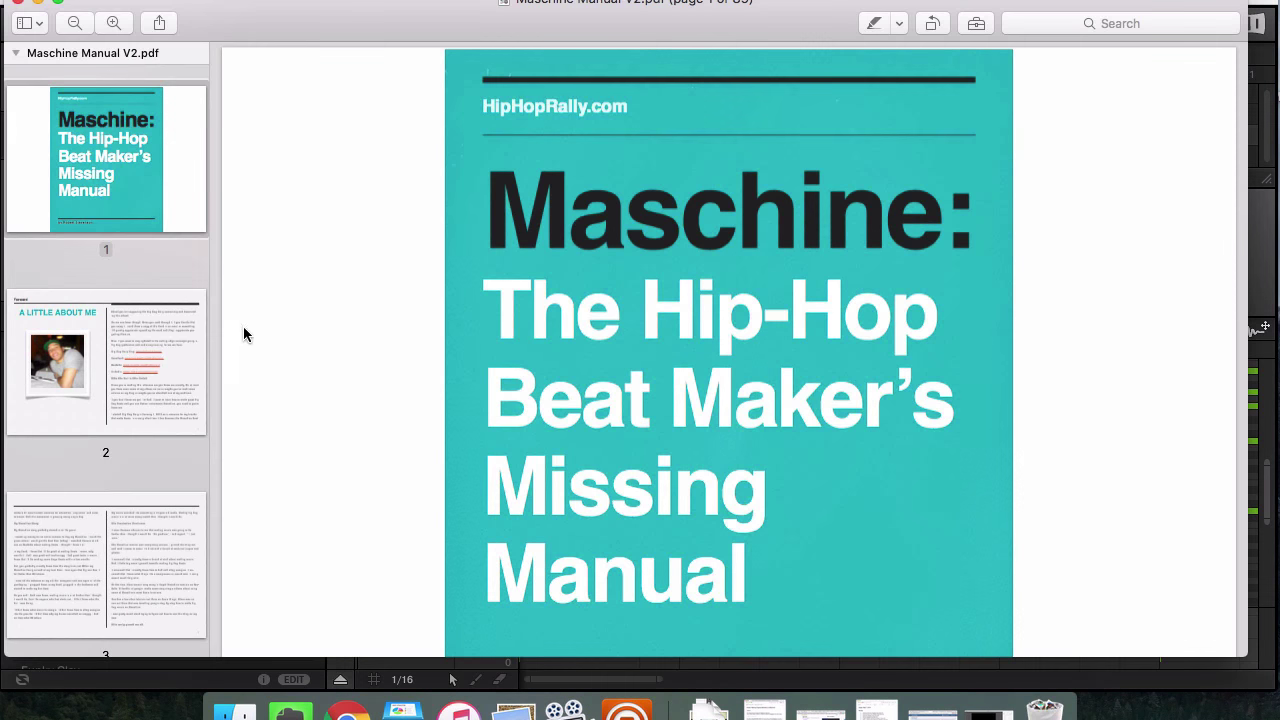
{"action": "scroll", "coordinate": [166, 355], "scroll_direction": "down", "scroll_amount": 20}
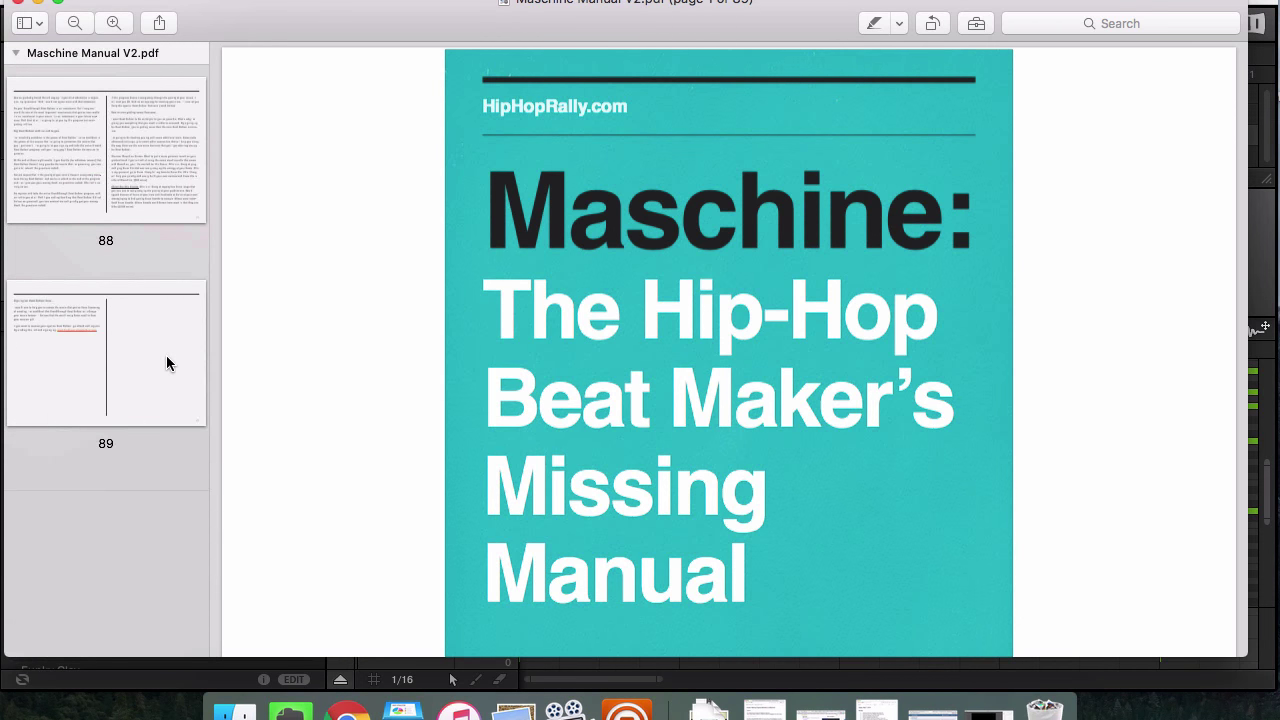
{"action": "left_click", "coordinate": [146, 370]}
Step: Browse to page 71 on filters, then page 68 on distortion
{"action": "scroll", "coordinate": [140, 370], "scroll_direction": "up", "scroll_amount": 20}
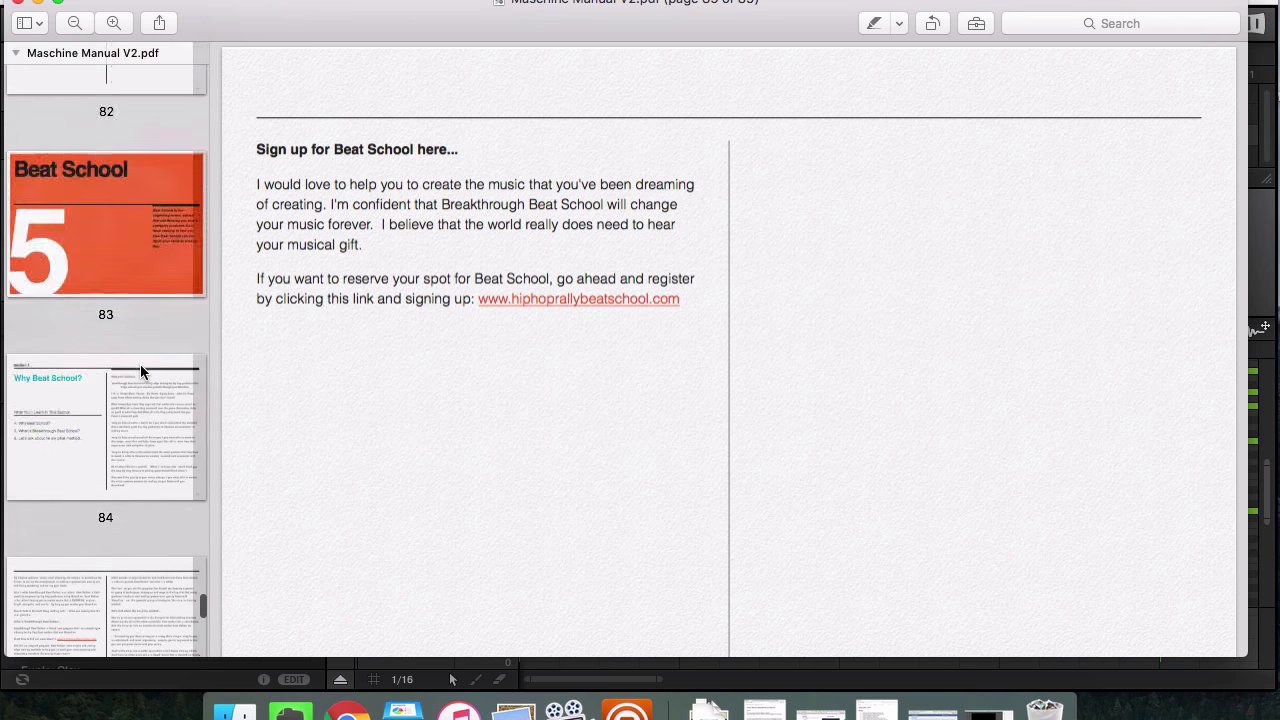
{"action": "scroll", "coordinate": [140, 372], "scroll_direction": "up", "scroll_amount": 10}
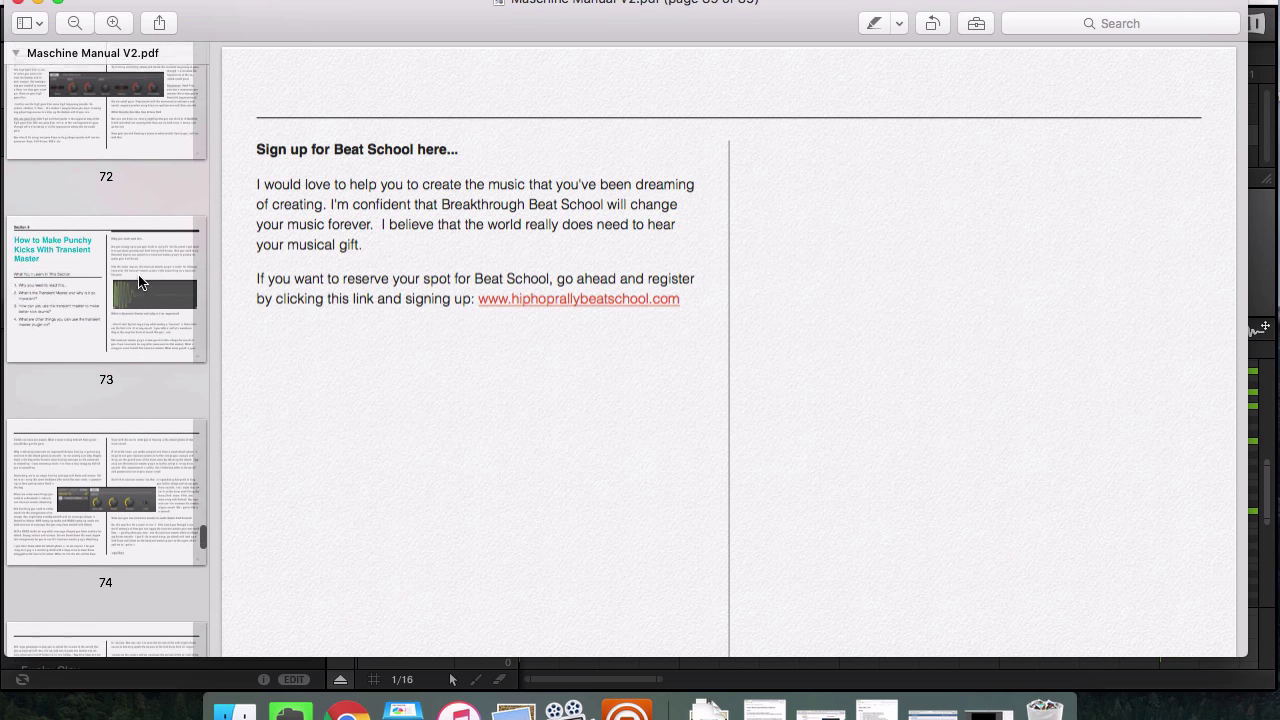
{"action": "scroll", "coordinate": [138, 274], "scroll_direction": "up", "scroll_amount": 4}
{"action": "left_click", "coordinate": [122, 392]}
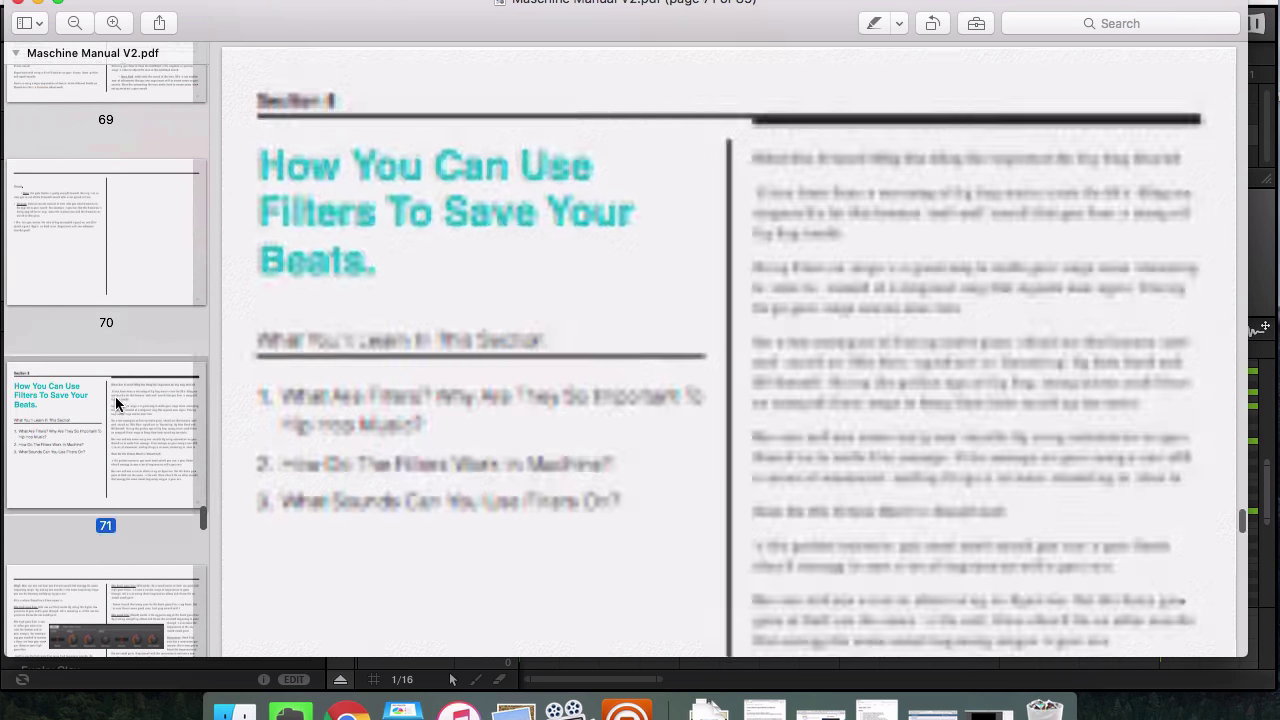
{"action": "scroll", "coordinate": [314, 372], "scroll_direction": "down", "scroll_amount": 3}
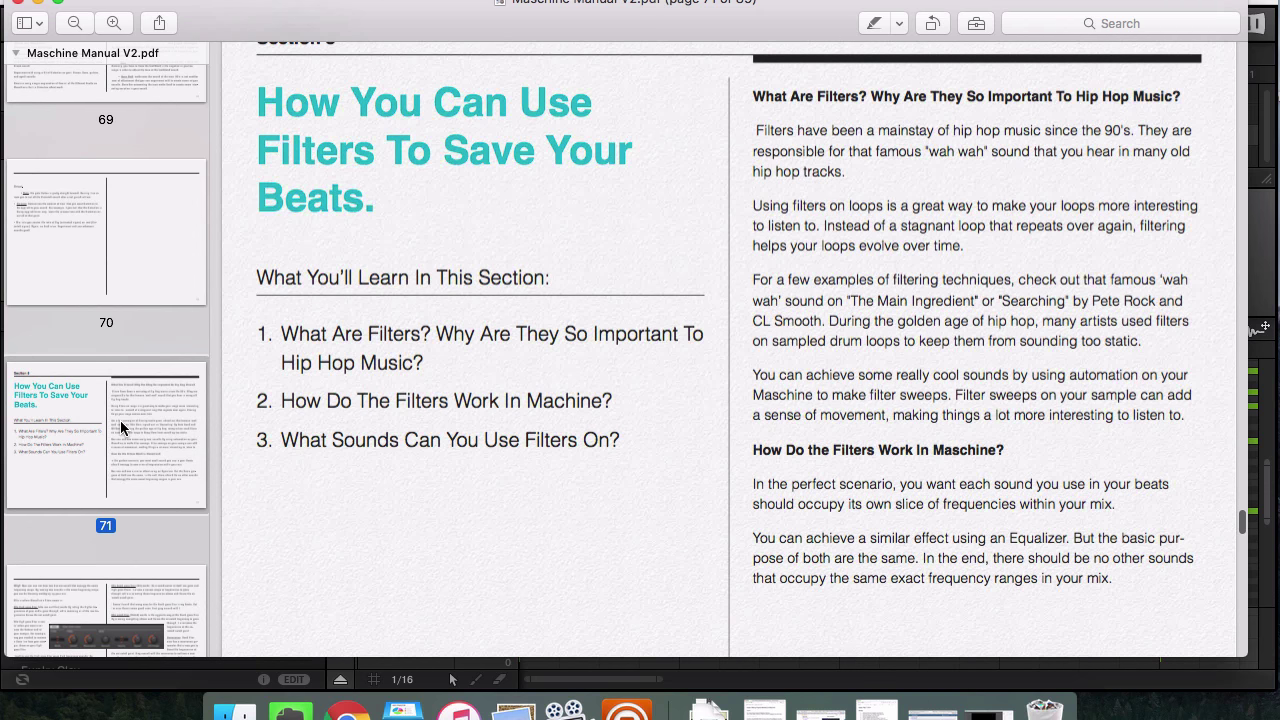
{"action": "scroll", "coordinate": [120, 428], "scroll_direction": "up", "scroll_amount": 3}
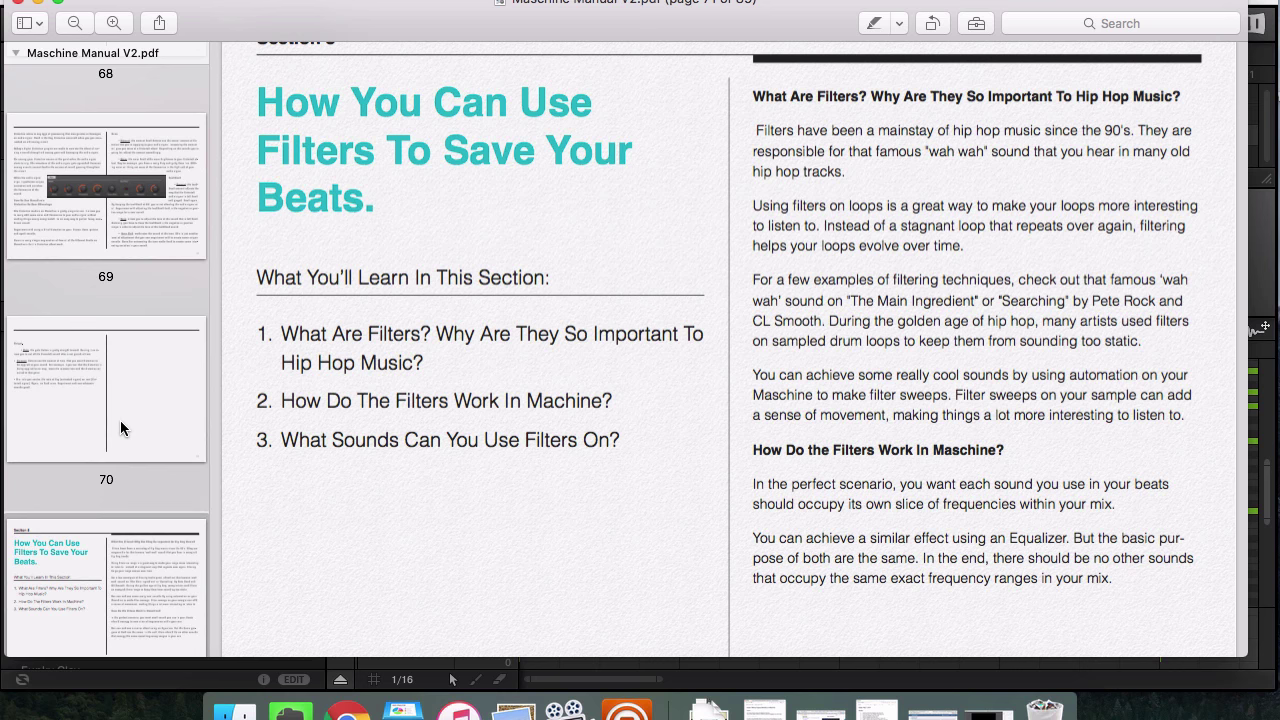
{"action": "scroll", "coordinate": [120, 428], "scroll_direction": "up", "scroll_amount": 4}
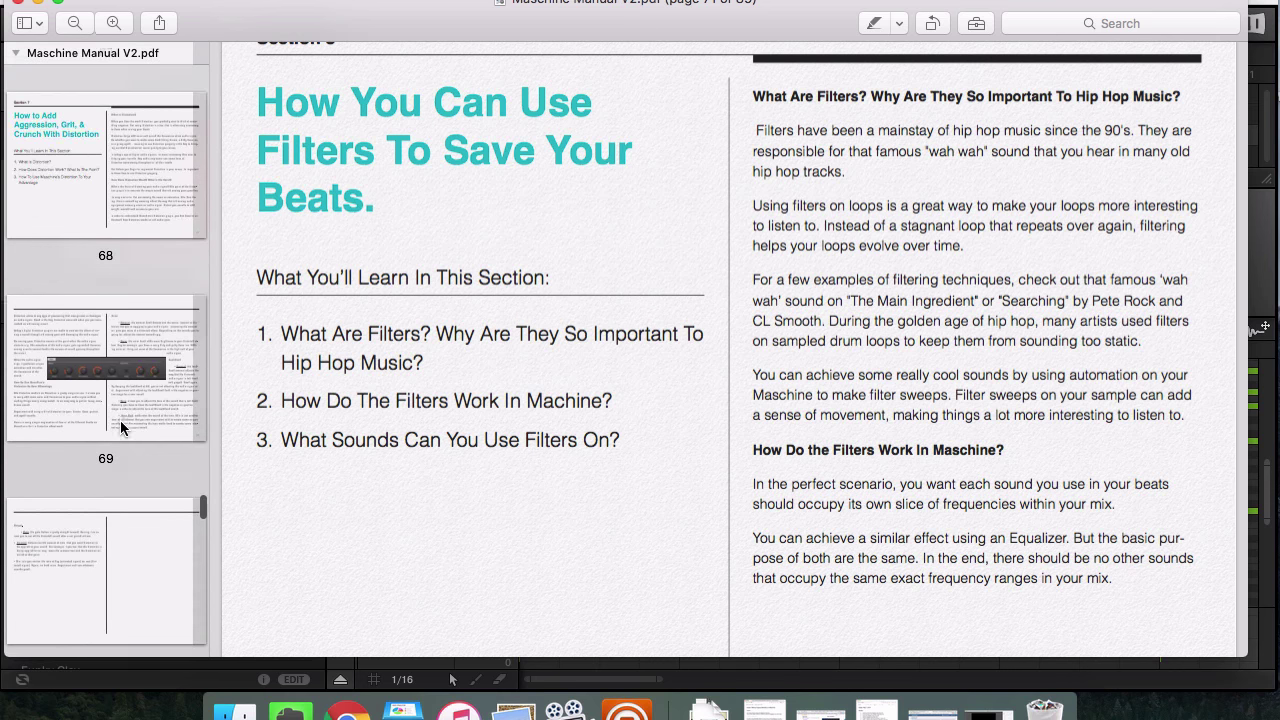
{"action": "left_click", "coordinate": [105, 189]}
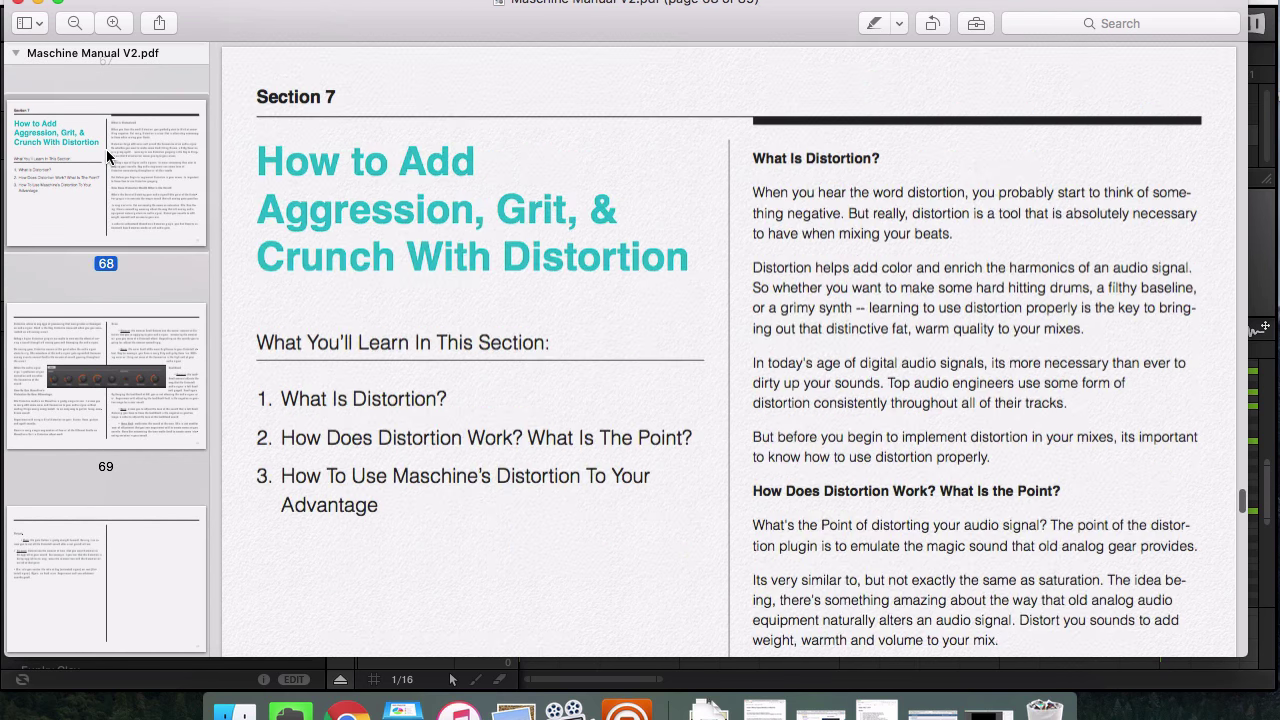
Step: View page 47, the Mixing chapter opener, and page 48 on audio compression
{"action": "scroll", "coordinate": [106, 150], "scroll_direction": "up", "scroll_amount": 7}
{"action": "scroll", "coordinate": [106, 156], "scroll_direction": "up", "scroll_amount": 20}
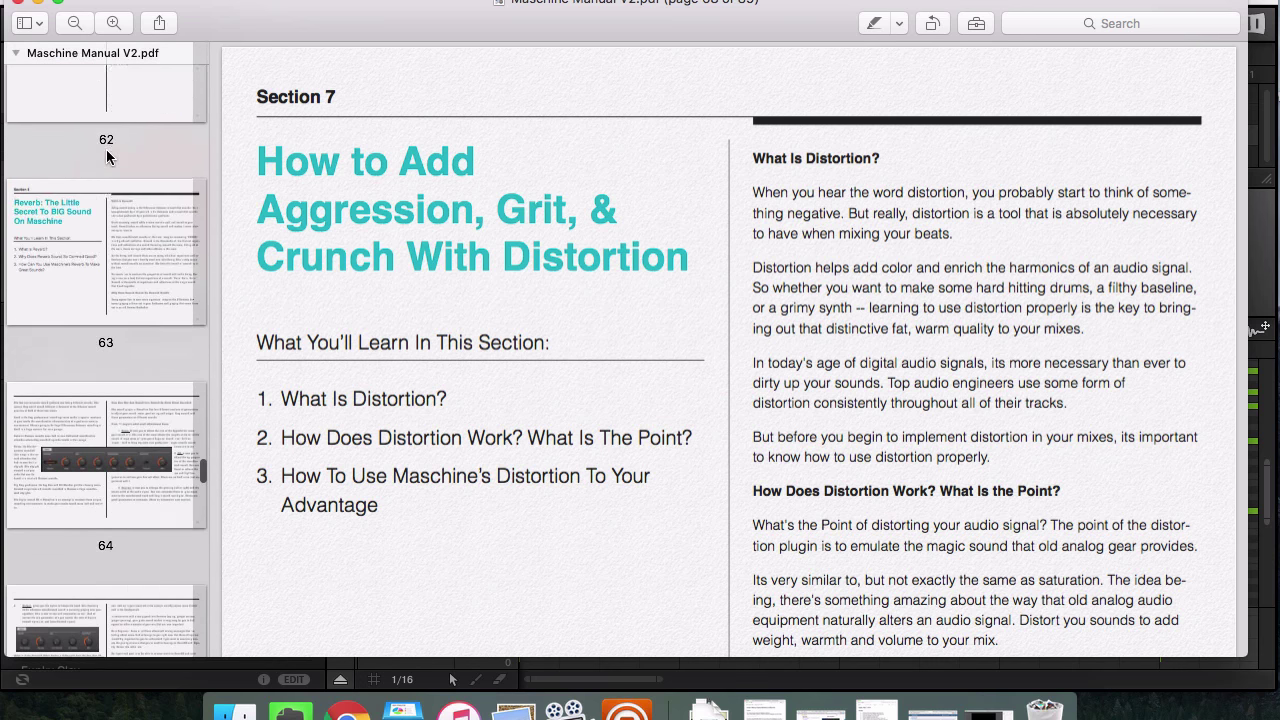
{"action": "scroll", "coordinate": [106, 156], "scroll_direction": "up", "scroll_amount": 19}
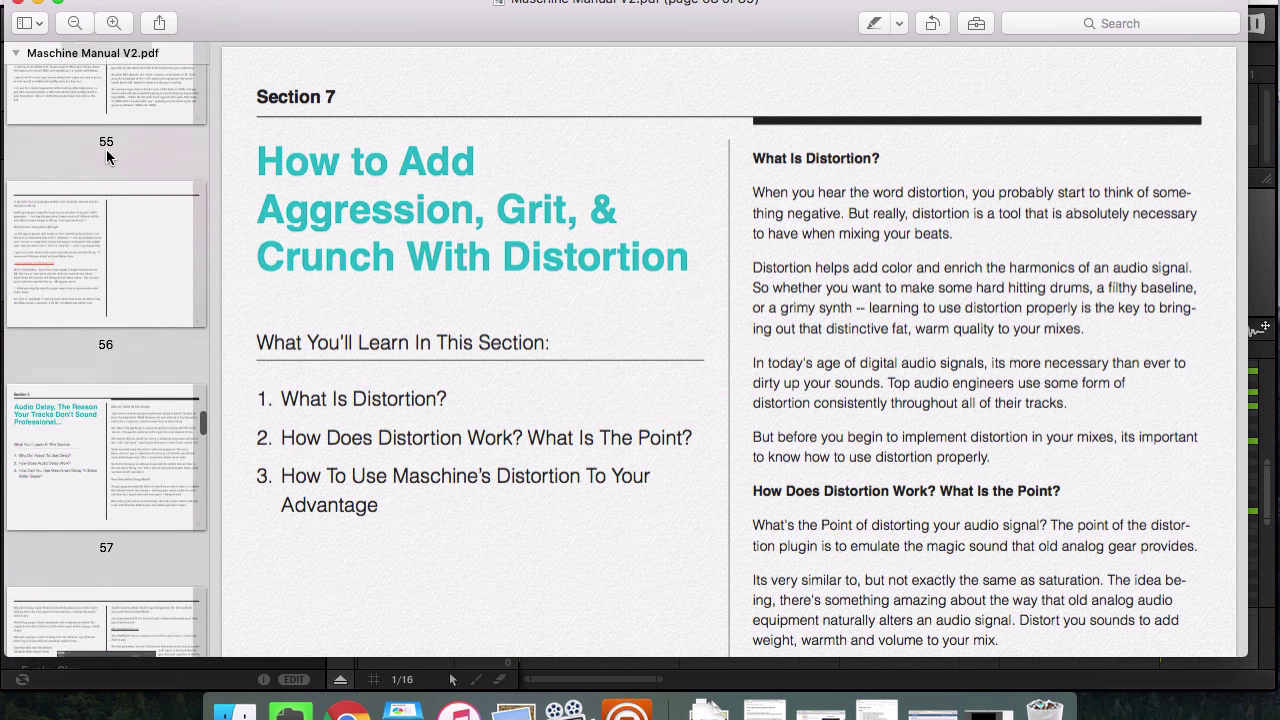
{"action": "scroll", "coordinate": [106, 150], "scroll_direction": "up", "scroll_amount": 18}
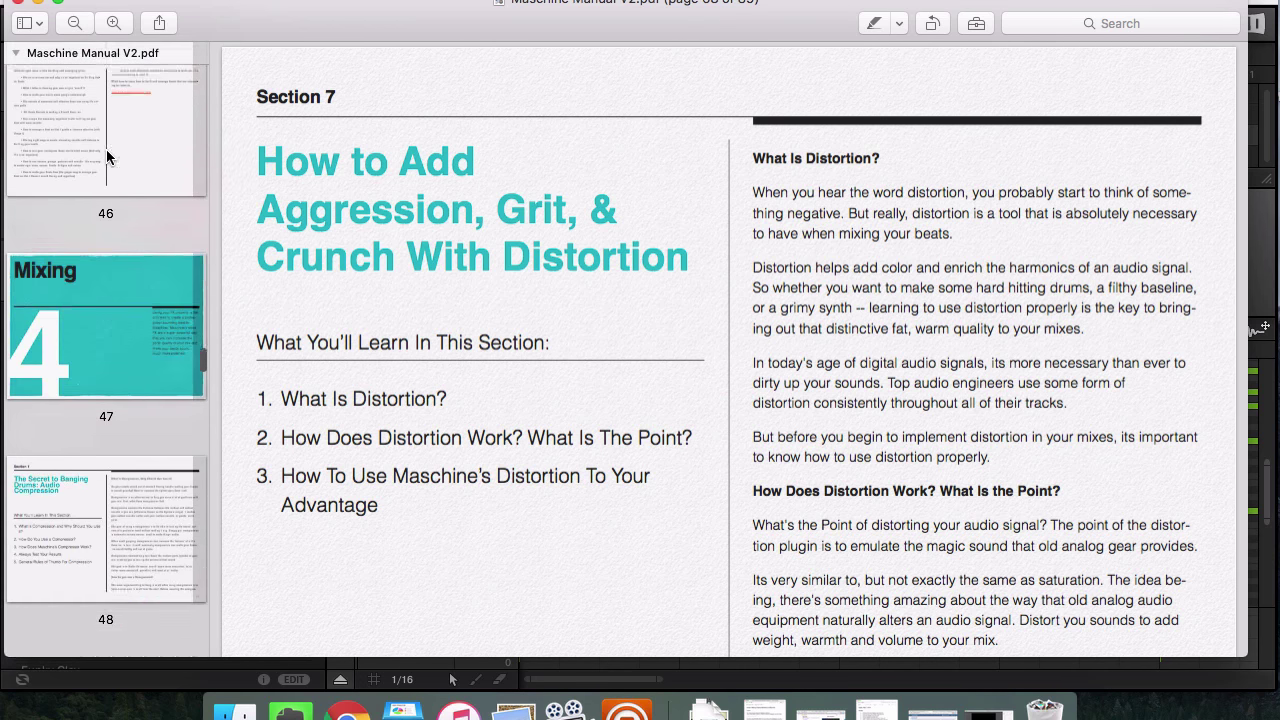
{"action": "left_click", "coordinate": [106, 295]}
{"action": "scroll", "coordinate": [106, 295], "scroll_direction": "down", "scroll_amount": 4}
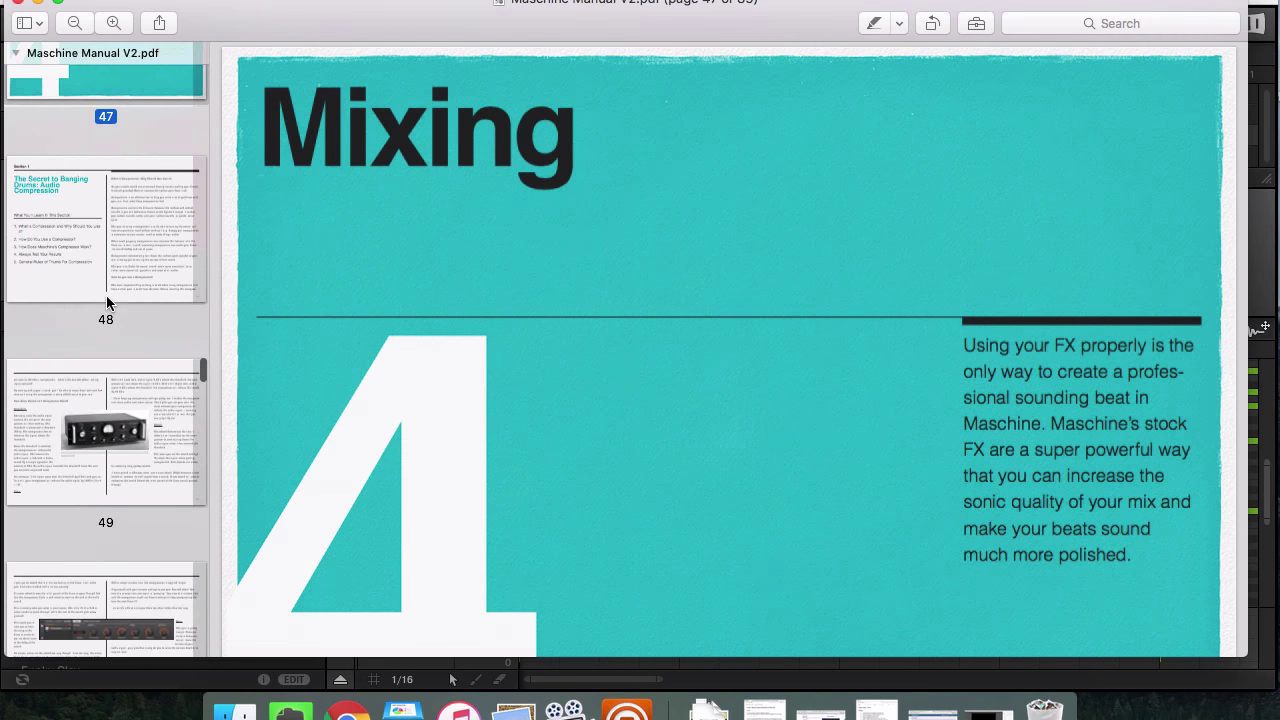
{"action": "left_click", "coordinate": [106, 295]}
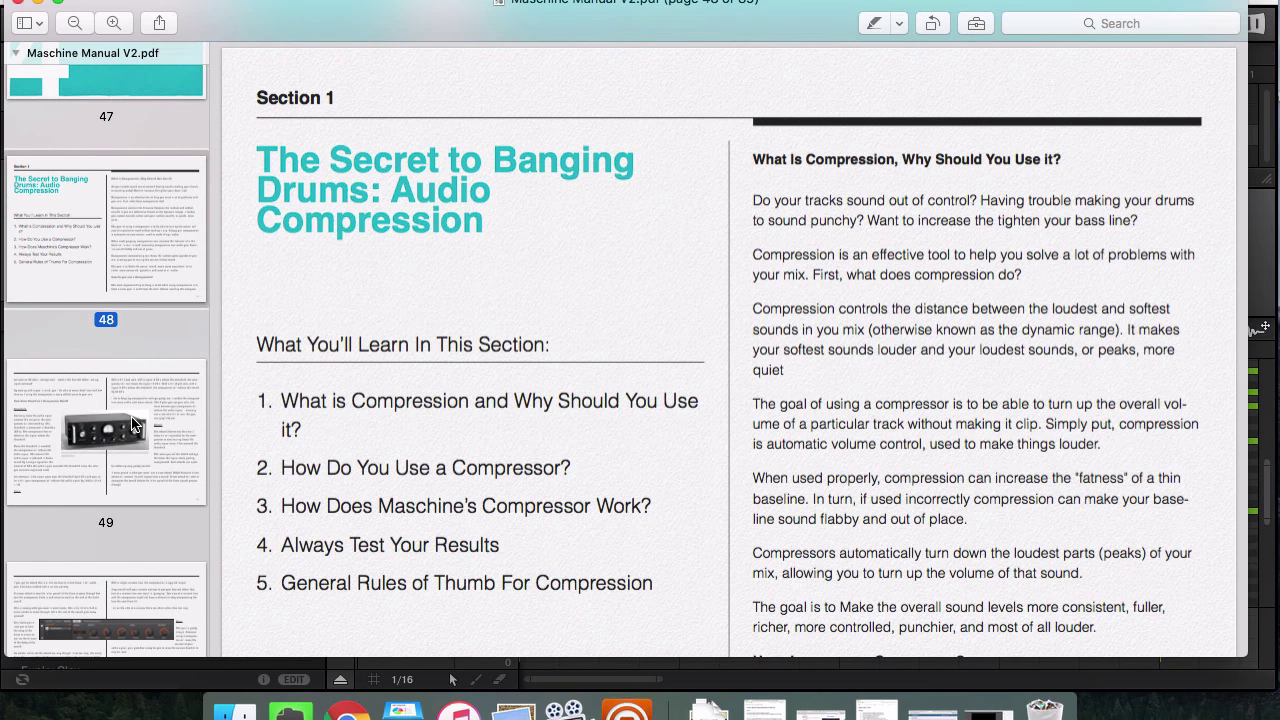
Step: View page 39, the Drums chapter opener, and page 40 on drum synths
{"action": "scroll", "coordinate": [133, 425], "scroll_direction": "up", "scroll_amount": 20}
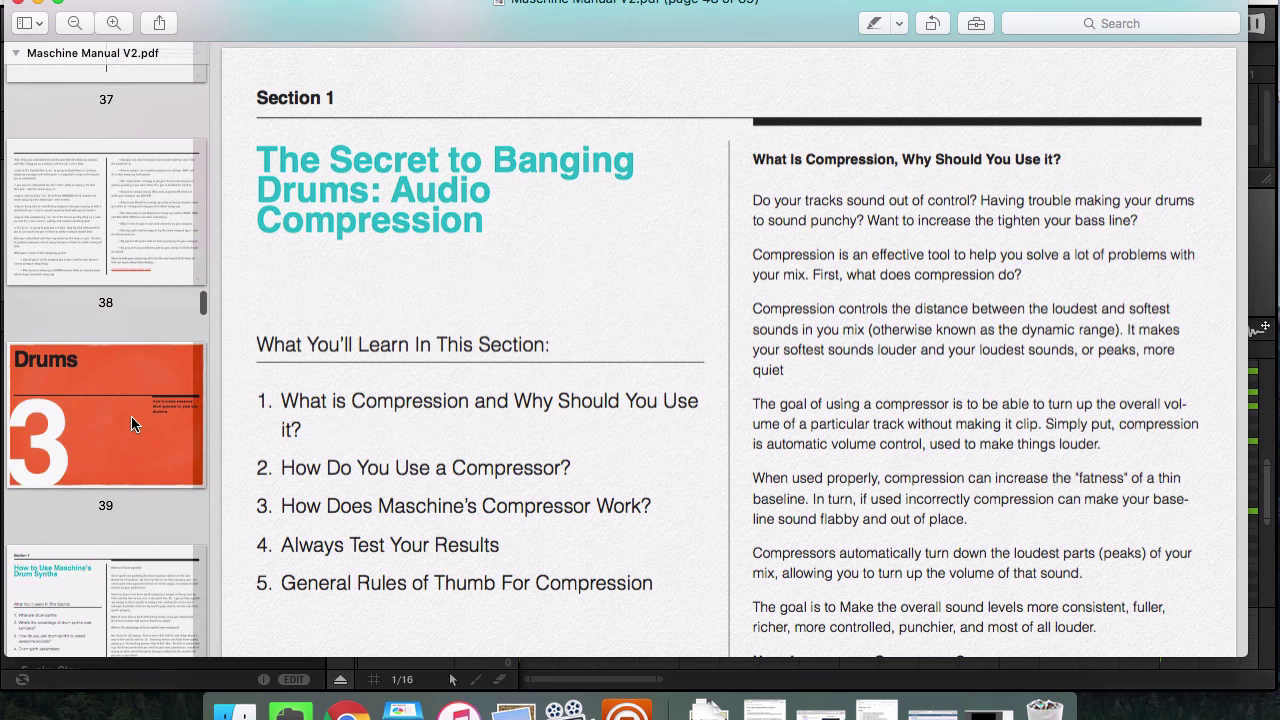
{"action": "left_click", "coordinate": [131, 416]}
{"action": "scroll", "coordinate": [131, 416], "scroll_direction": "down", "scroll_amount": 4}
{"action": "left_click", "coordinate": [134, 366]}
Step: Settle on page 35 about chopping up samples
{"action": "scroll", "coordinate": [115, 393], "scroll_direction": "down", "scroll_amount": 3}
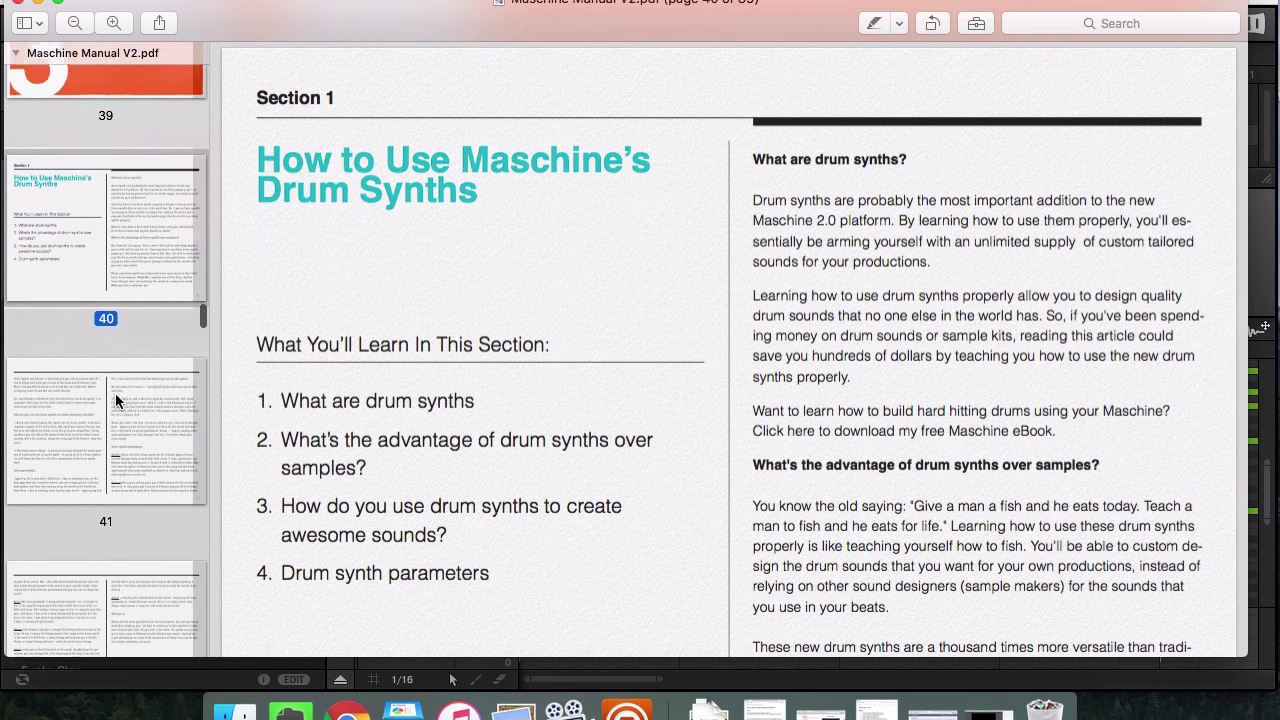
{"action": "scroll", "coordinate": [105, 436], "scroll_direction": "up", "scroll_amount": 5}
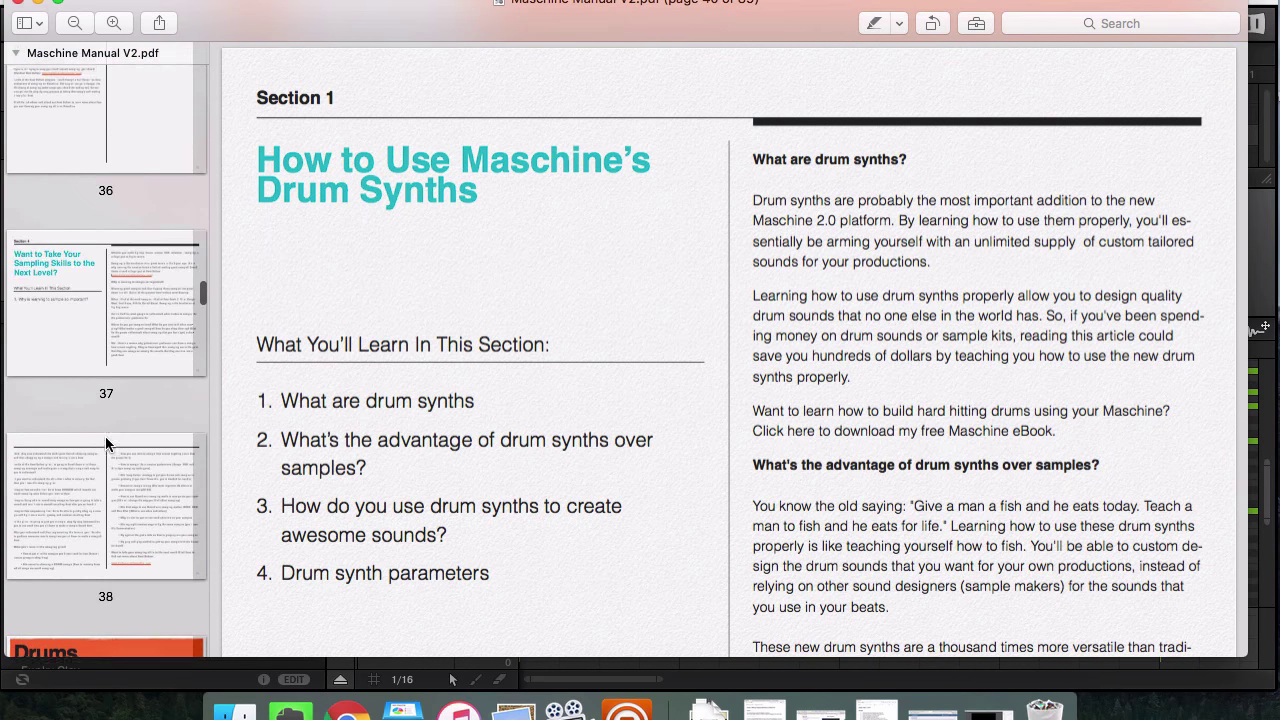
{"action": "scroll", "coordinate": [105, 437], "scroll_direction": "up", "scroll_amount": 4}
{"action": "left_click", "coordinate": [100, 322]}
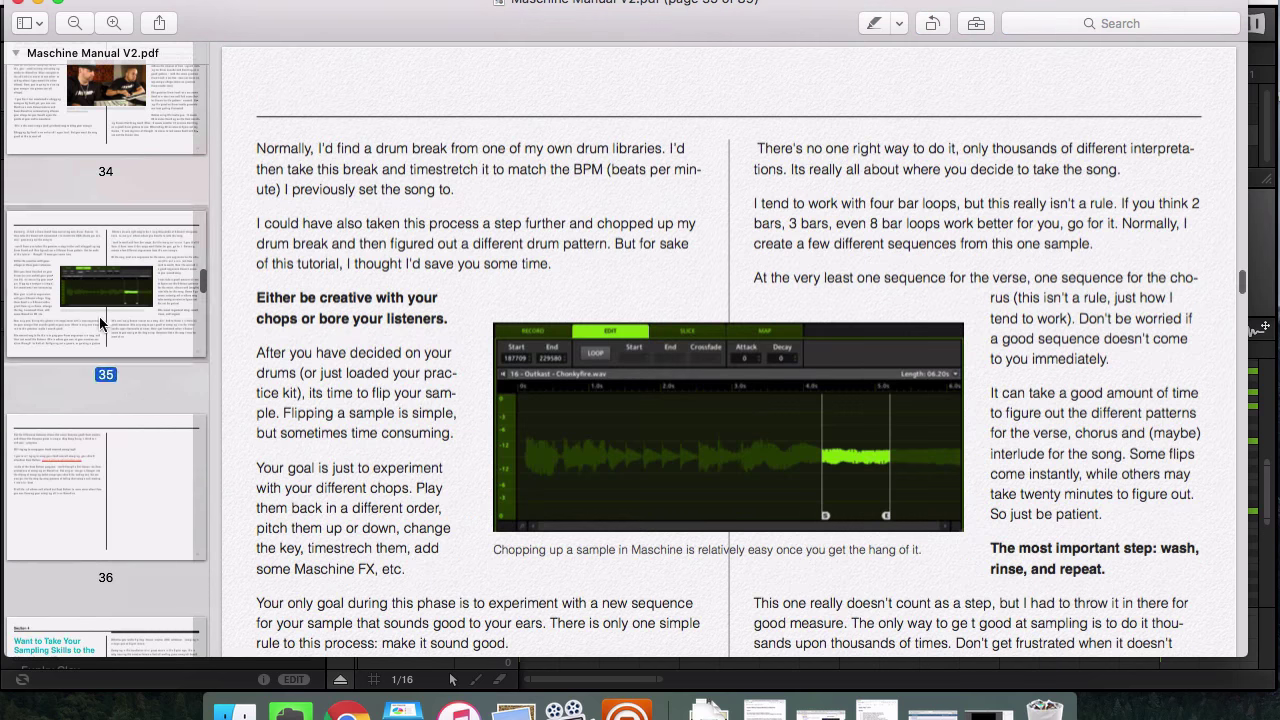
{"action": "scroll", "coordinate": [100, 322], "scroll_direction": "up", "scroll_amount": 8}
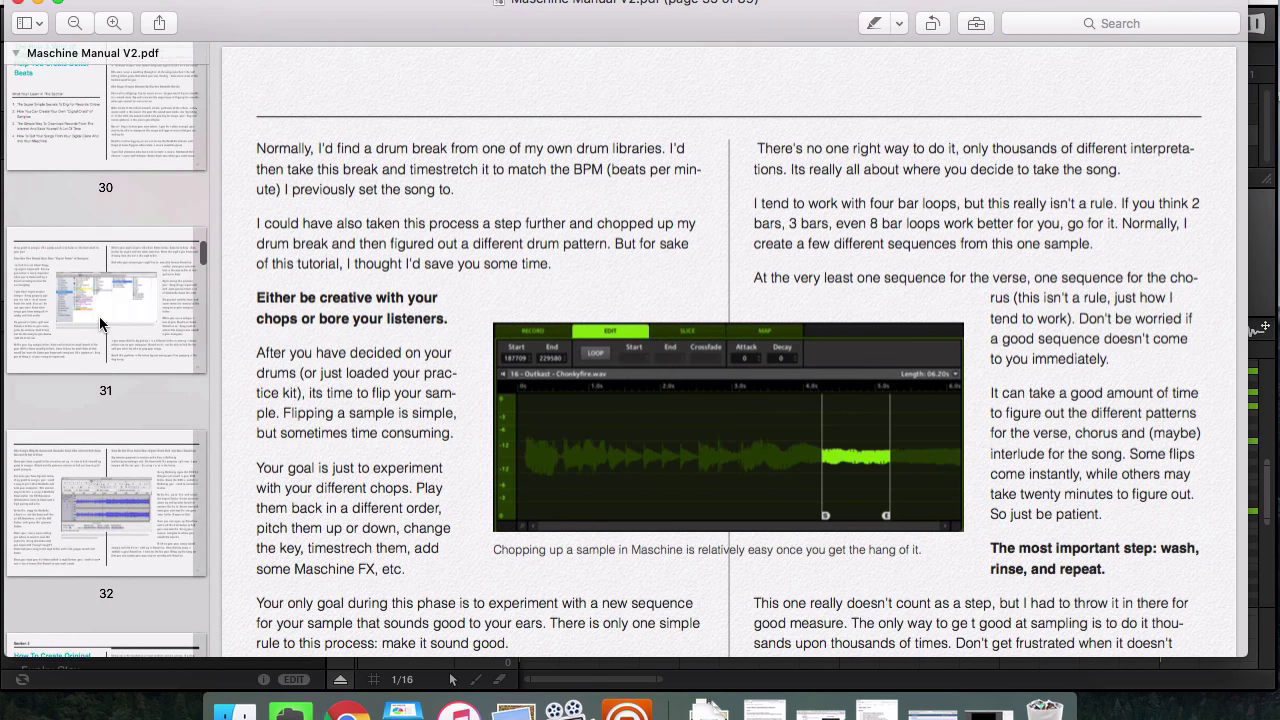
{"action": "scroll", "coordinate": [100, 322], "scroll_direction": "down", "scroll_amount": 2}
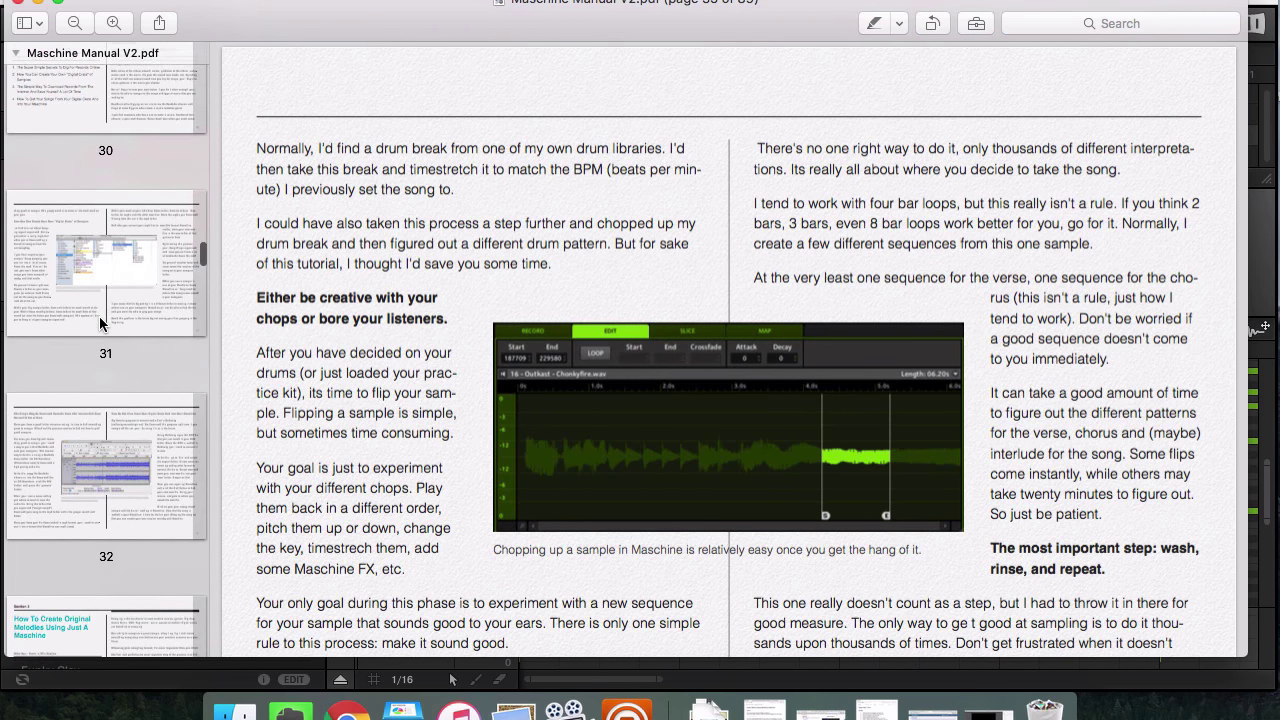
{"action": "scroll", "coordinate": [99, 318], "scroll_direction": "up", "scroll_amount": 12}
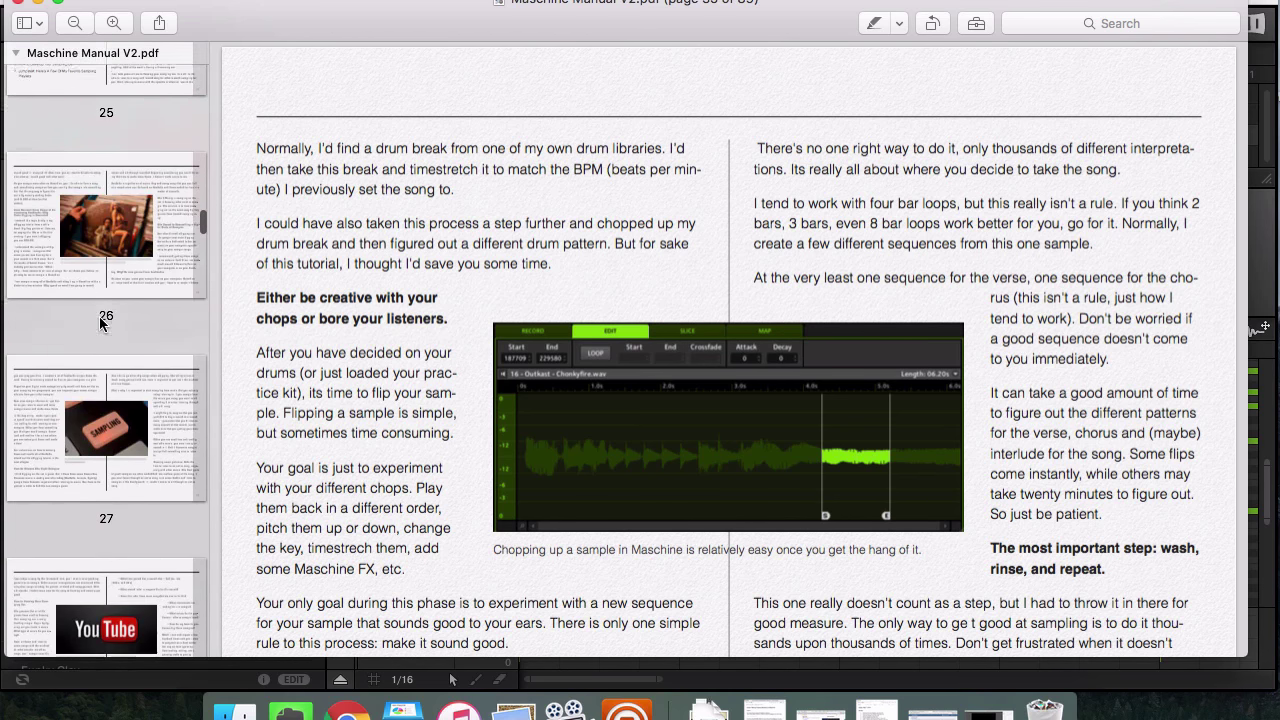
{"action": "scroll", "coordinate": [99, 316], "scroll_direction": "up", "scroll_amount": 8}
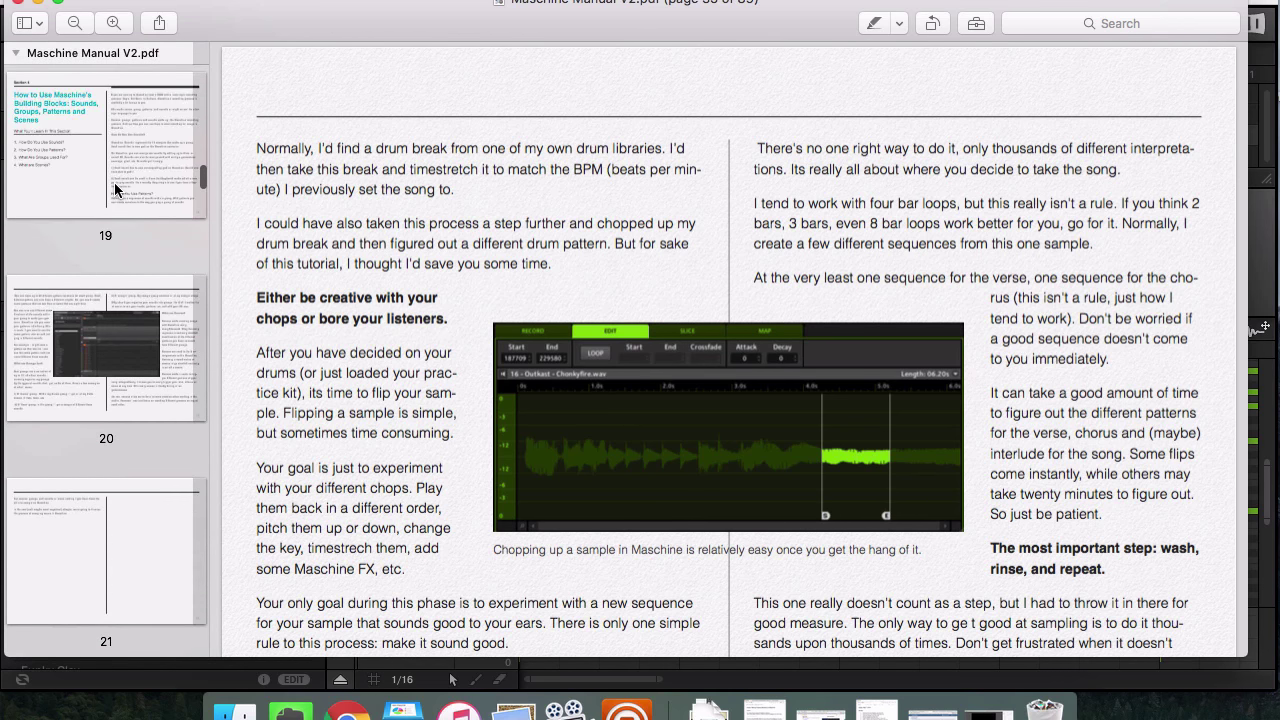
{"action": "scroll", "coordinate": [114, 185], "scroll_direction": "up", "scroll_amount": 3}
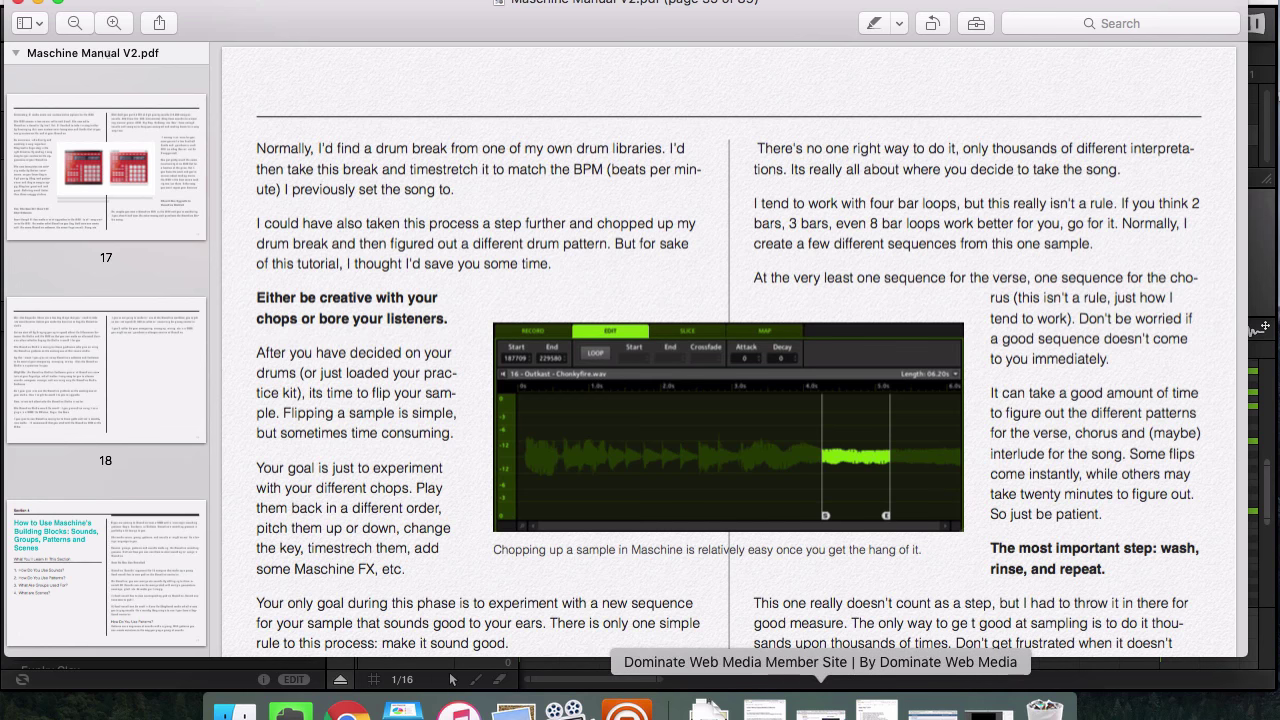
Step: Restore Chrome, switch to the book's landing page and continue to the $1 order form
{"action": "left_click", "coordinate": [908, 710]}
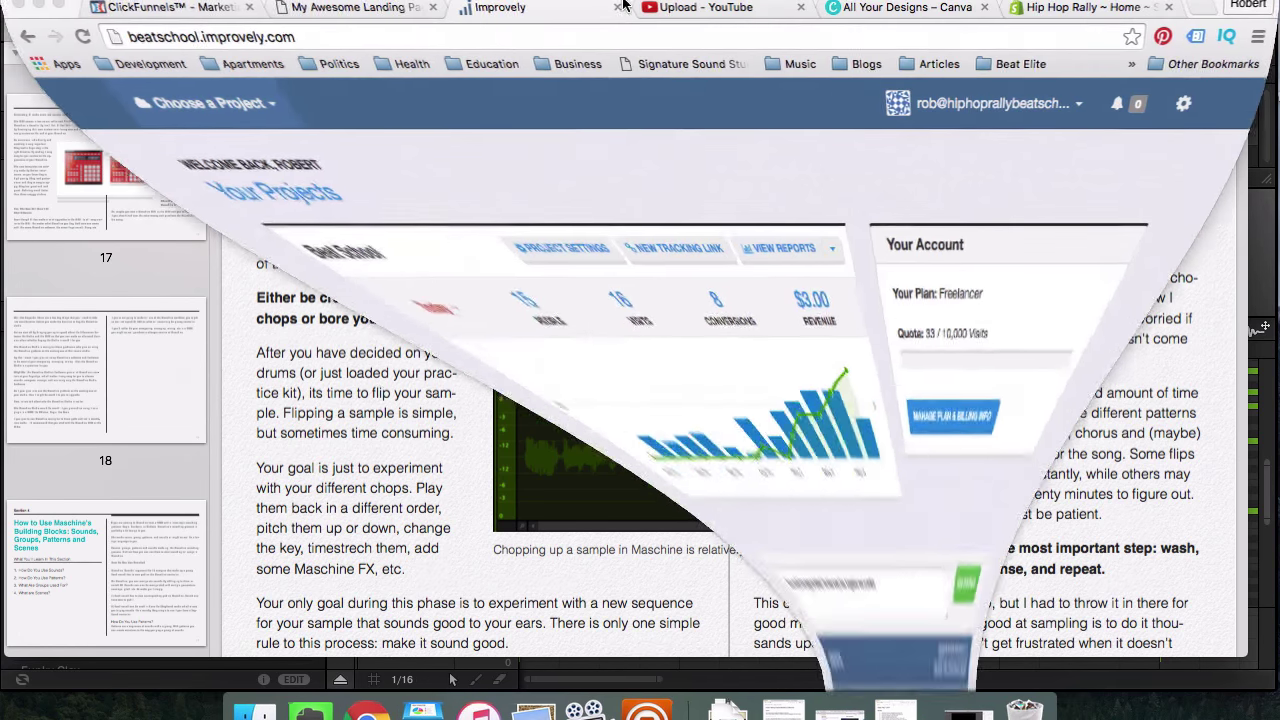
{"action": "left_click", "coordinate": [372, 10]}
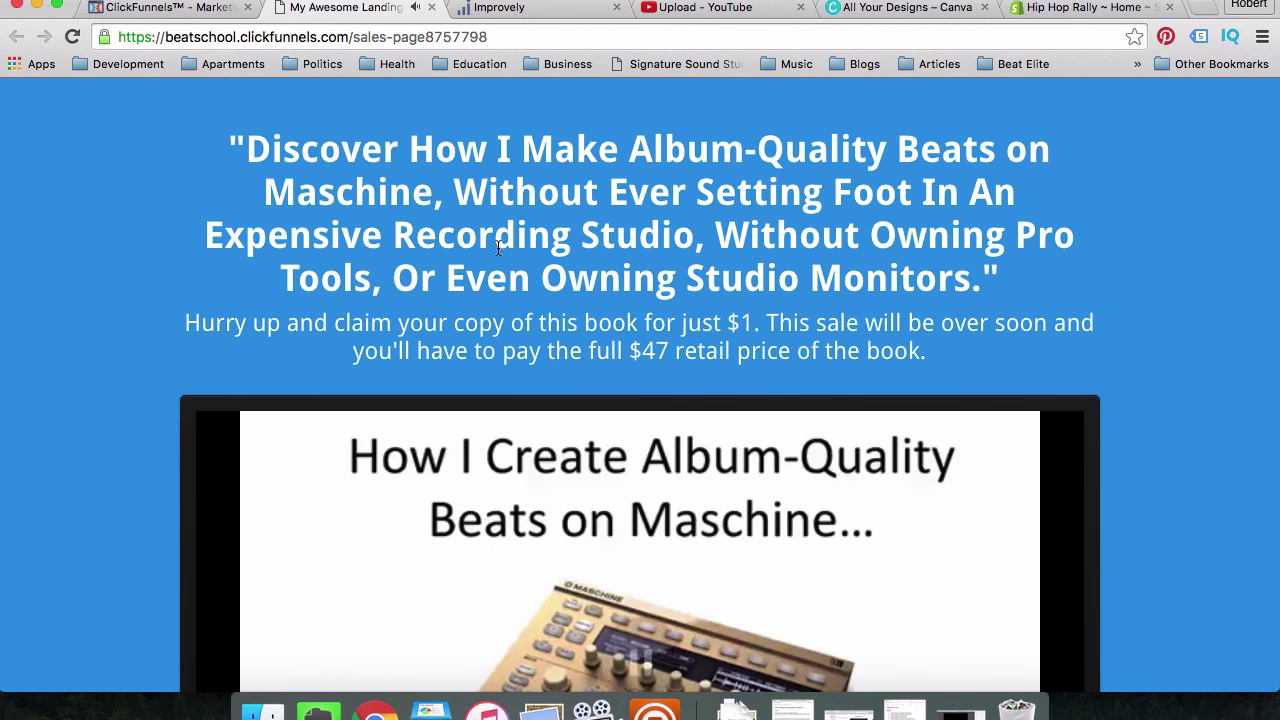
{"action": "scroll", "coordinate": [500, 215], "scroll_direction": "down", "scroll_amount": 5}
{"action": "scroll", "coordinate": [500, 210], "scroll_direction": "up", "scroll_amount": 4}
{"action": "scroll", "coordinate": [500, 260], "scroll_direction": "down", "scroll_amount": 7}
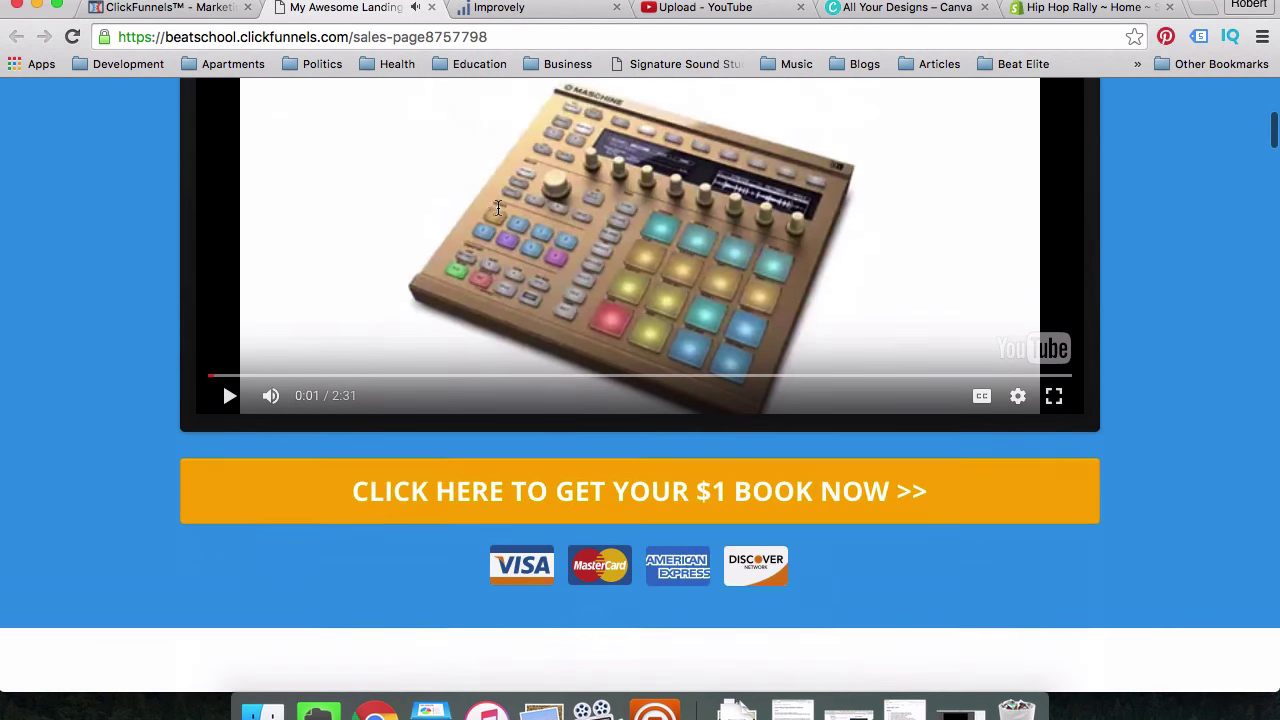
{"action": "left_click", "coordinate": [498, 371]}
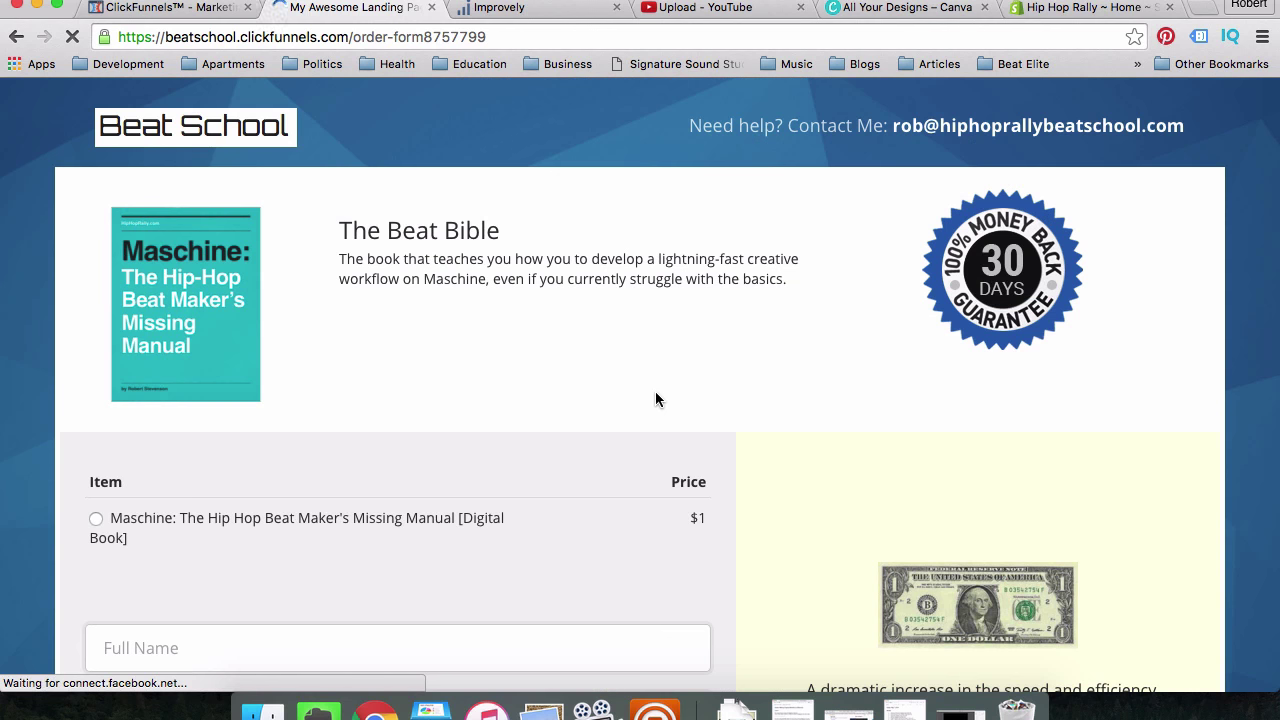
Step: Select the $1 price in the order table, then return to the Maschine manual PDF
{"action": "scroll", "coordinate": [311, 383], "scroll_direction": "down", "scroll_amount": 5}
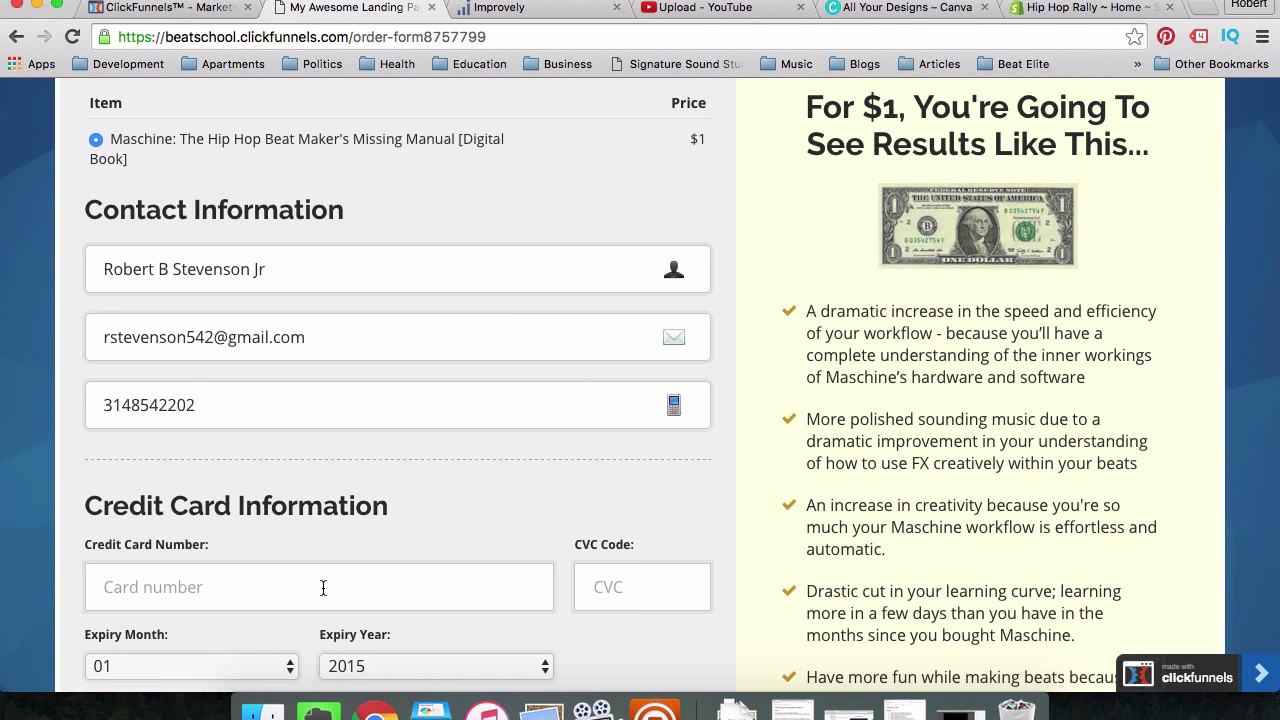
{"action": "scroll", "coordinate": [362, 517], "scroll_direction": "down", "scroll_amount": 3}
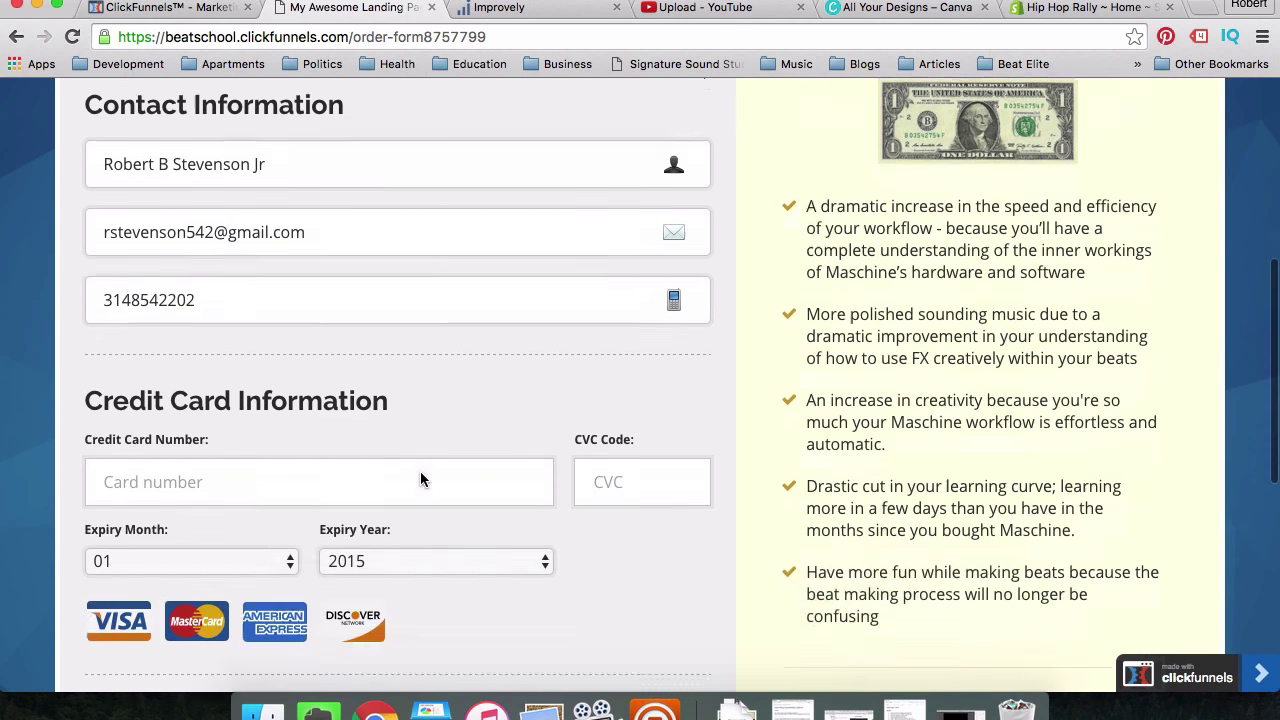
{"action": "scroll", "coordinate": [423, 331], "scroll_direction": "down", "scroll_amount": 2}
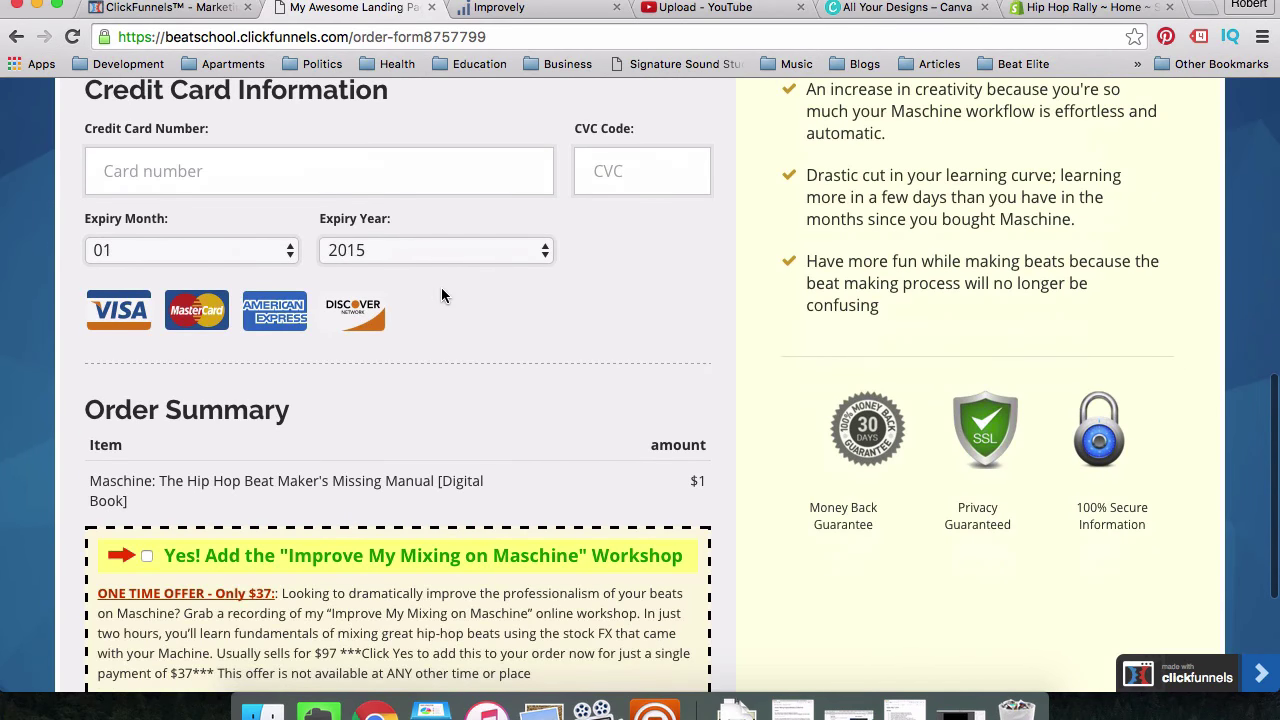
{"action": "scroll", "coordinate": [443, 294], "scroll_direction": "up", "scroll_amount": 7}
{"action": "double_click", "coordinate": [697, 332]}
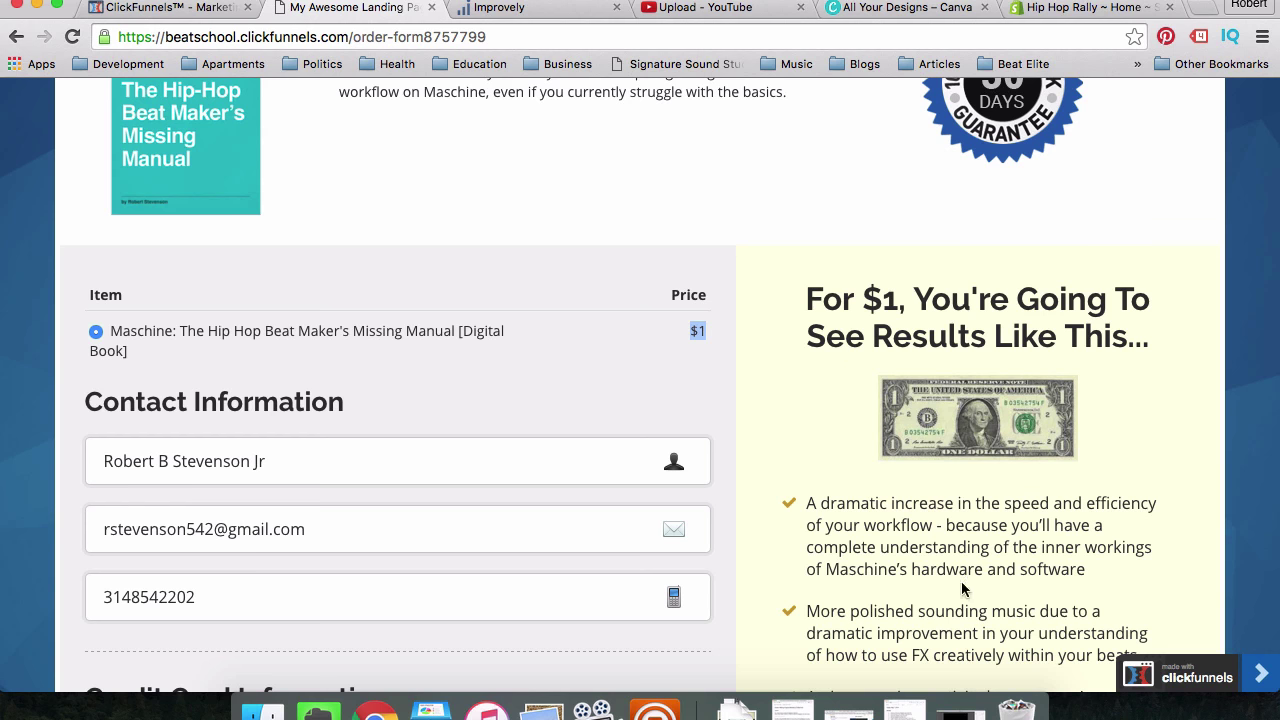
{"action": "left_click", "coordinate": [542, 710]}
Step: Scroll up on the manual's page 35 about flipping drum samples
{"action": "scroll", "coordinate": [385, 400], "scroll_direction": "up", "scroll_amount": 3}
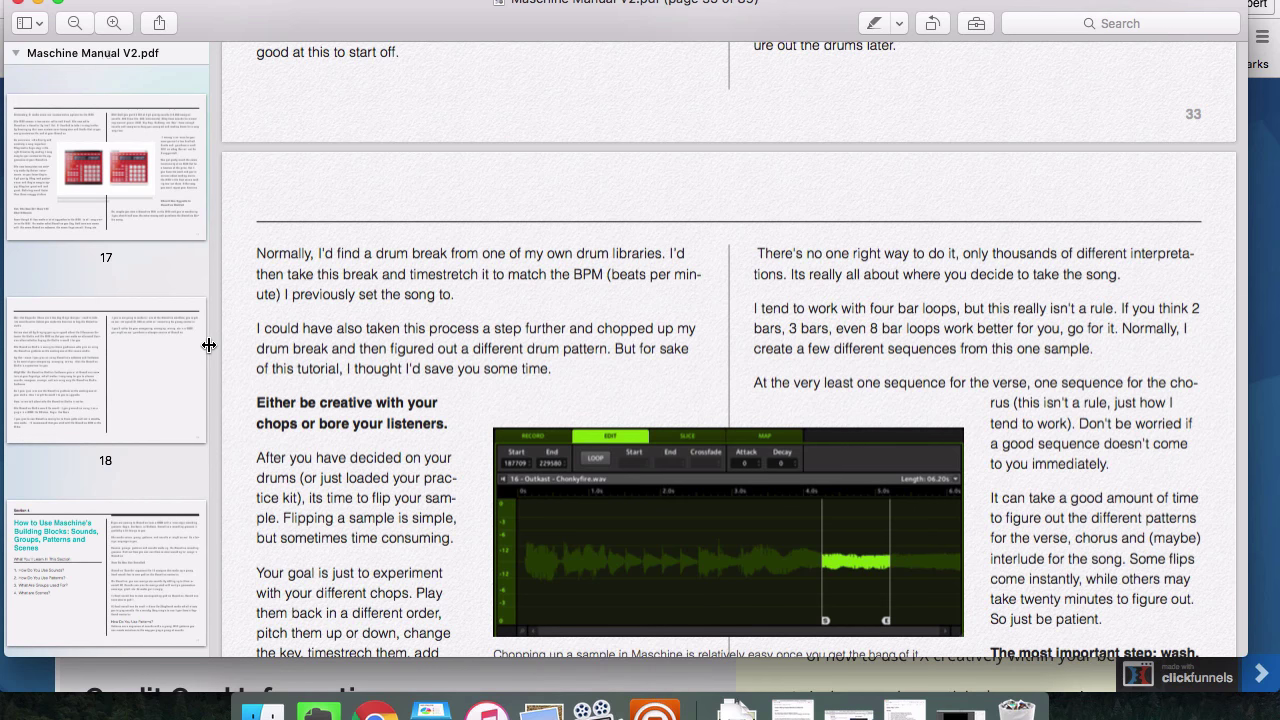
{"action": "scroll", "coordinate": [119, 245], "scroll_direction": "up", "scroll_amount": 5}
{"action": "scroll", "coordinate": [119, 245], "scroll_direction": "down", "scroll_amount": 15}
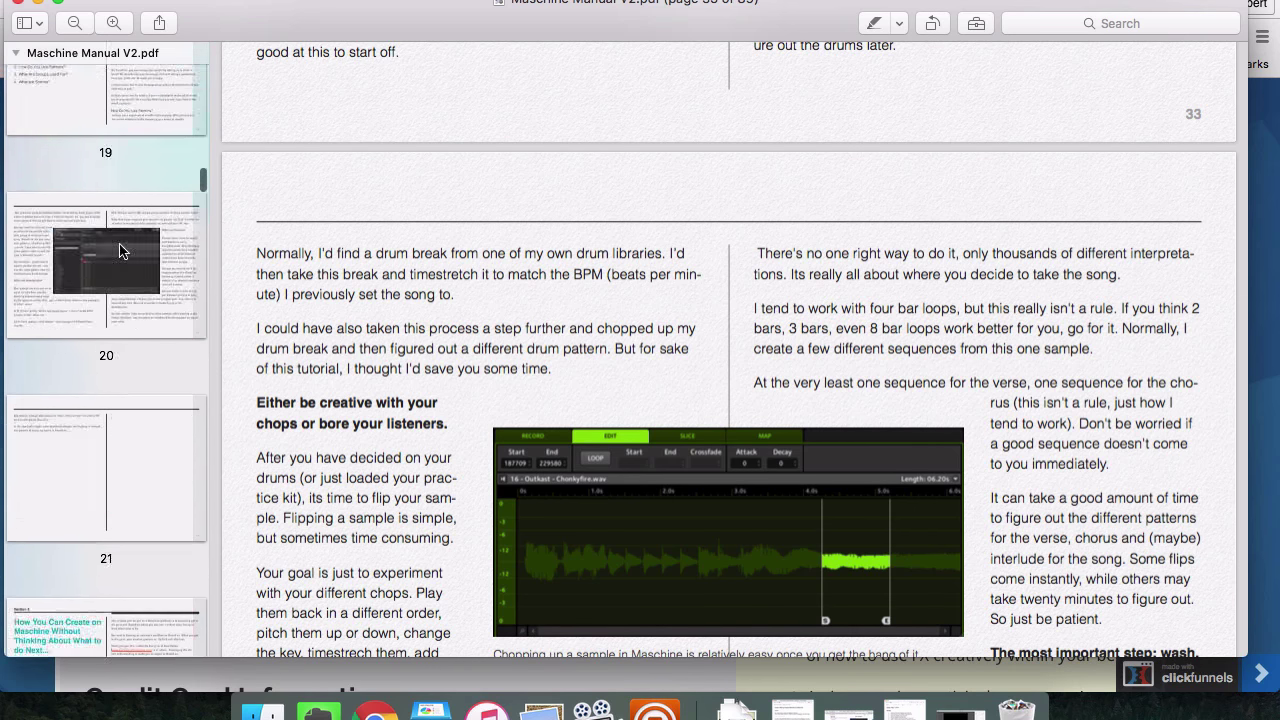
{"action": "scroll", "coordinate": [119, 243], "scroll_direction": "down", "scroll_amount": 10}
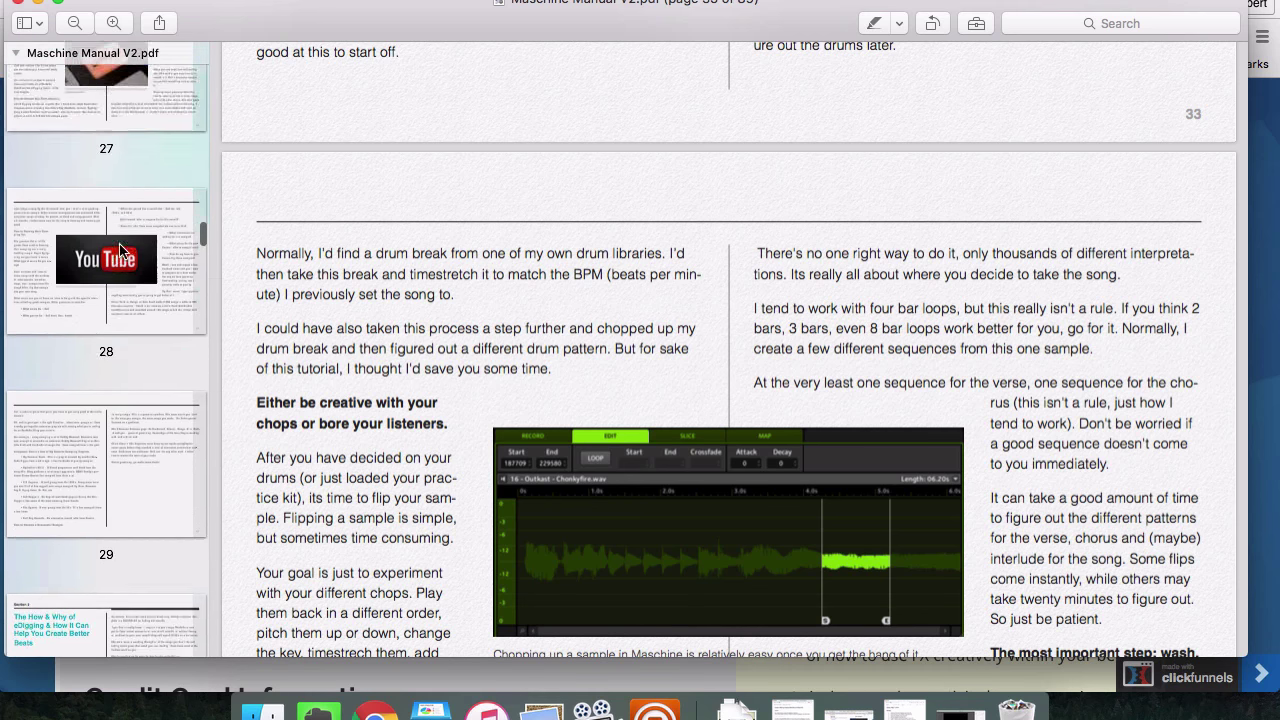